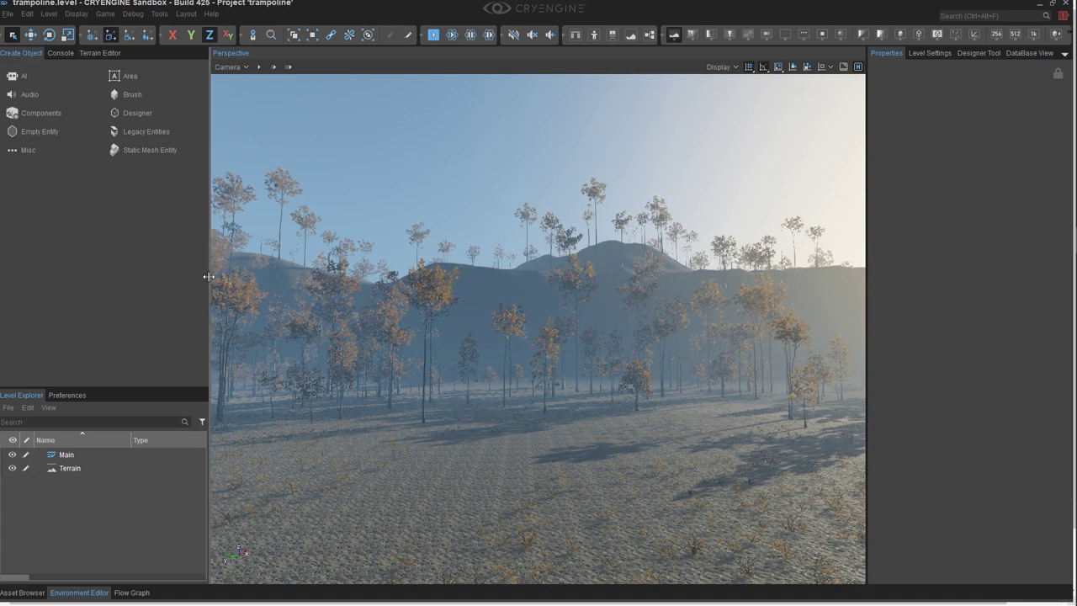
- Examine the Physics components available for creating objects, including Vehicle Physics and Wheel Collider
{"action": "left_click", "coordinate": [57, 116]}
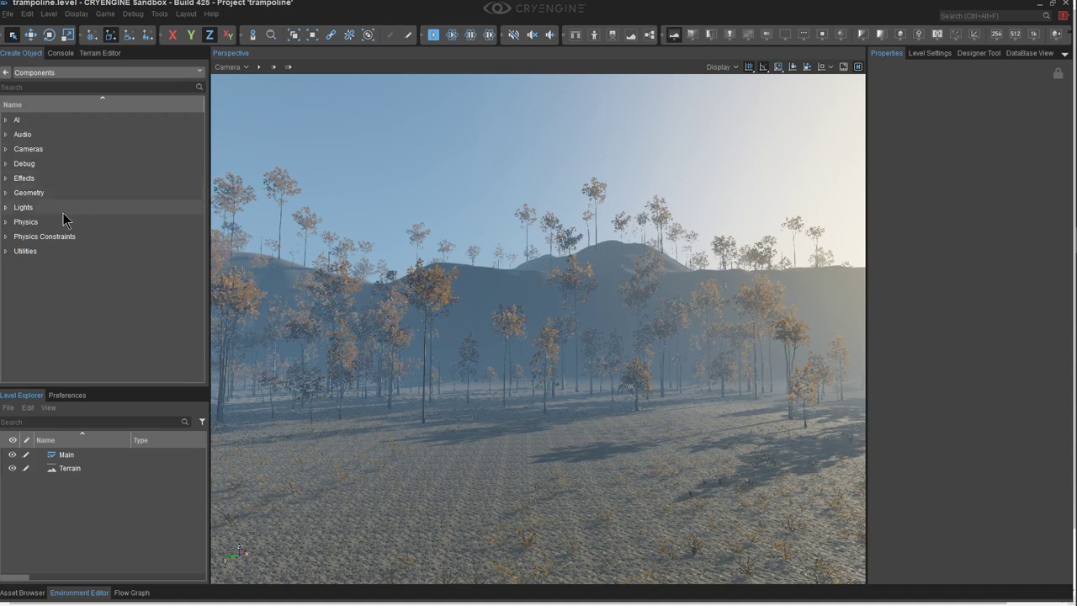
{"action": "left_click", "coordinate": [10, 224]}
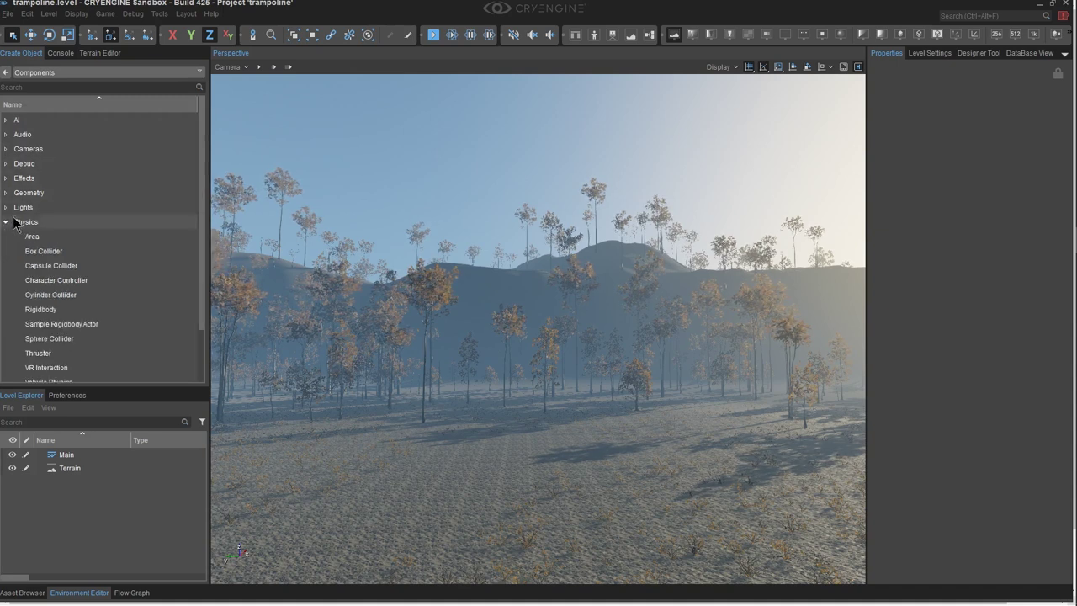
{"action": "scroll", "coordinate": [76, 180], "scroll_direction": "down", "scroll_amount": 2}
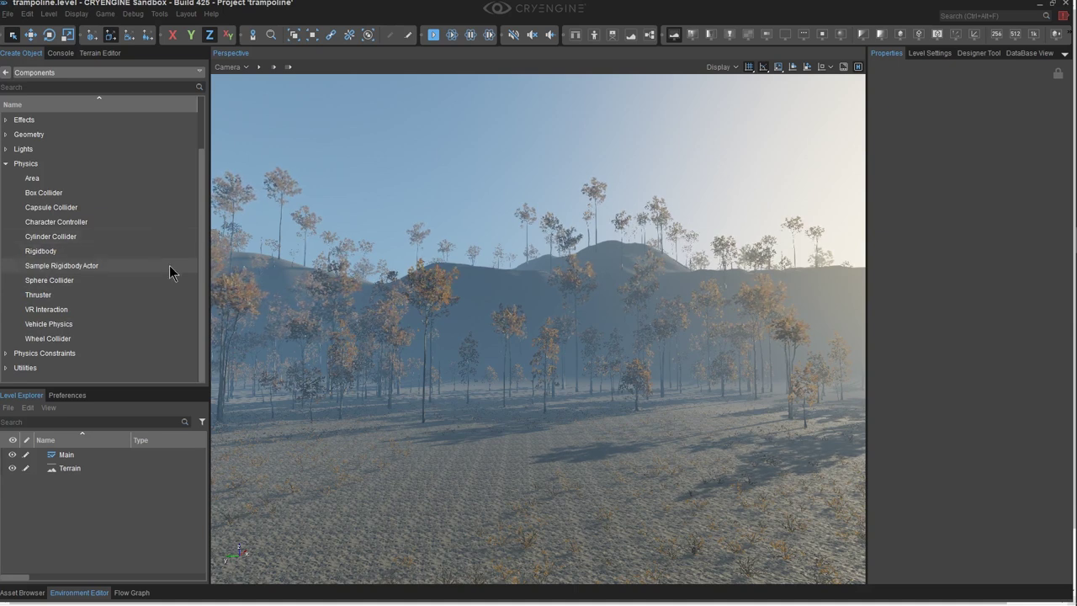
{"action": "left_click", "coordinate": [82, 329]}
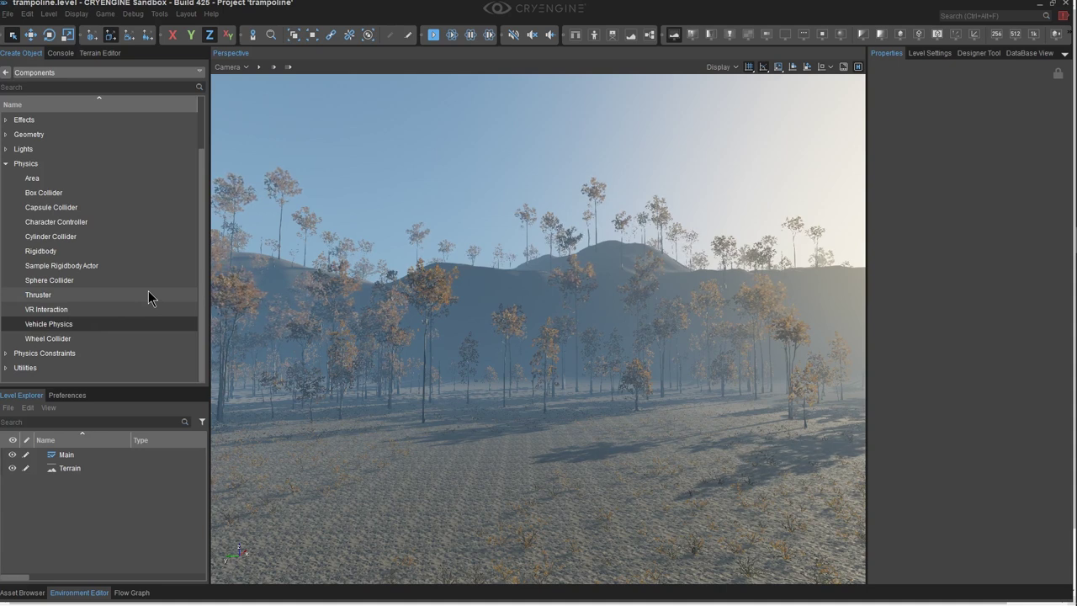
{"action": "key", "text": "Down"}
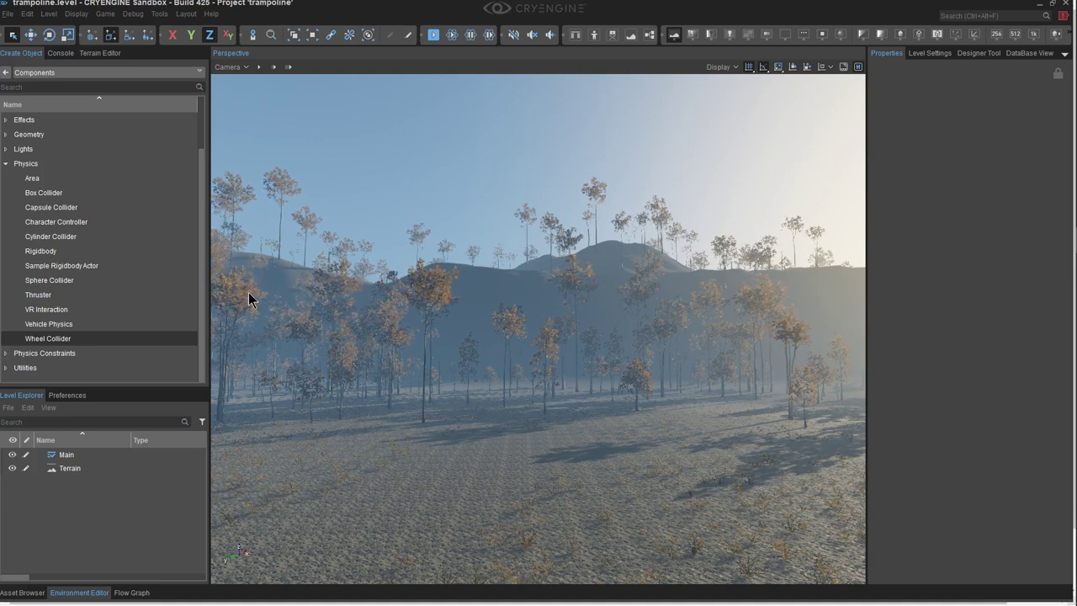
{"action": "left_click", "coordinate": [7, 75]}
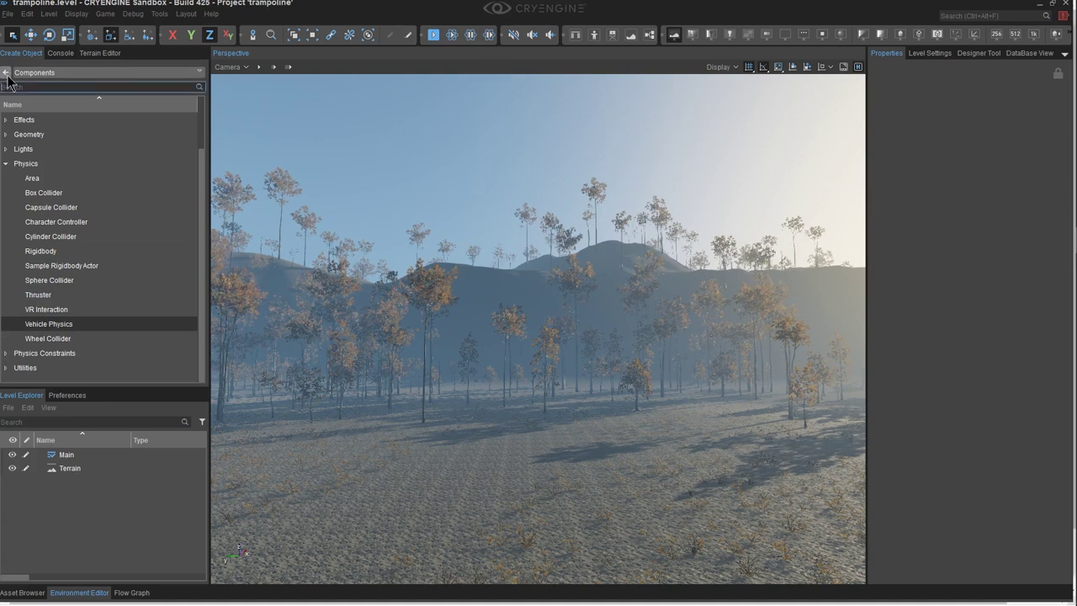
{"action": "left_click", "coordinate": [6, 72]}
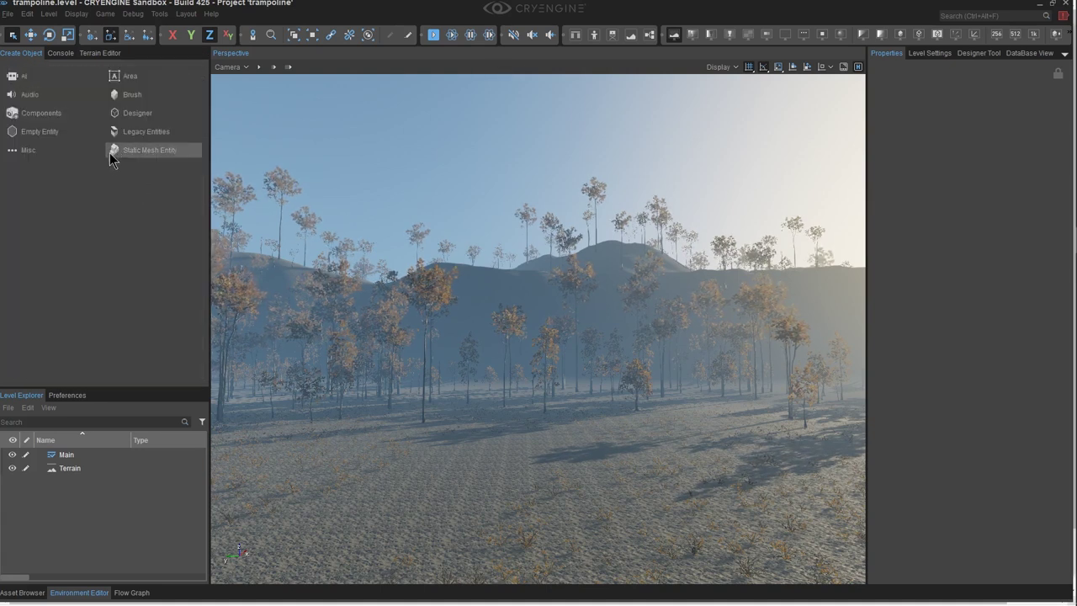
- Place an empty entity on the open ground and add a Vehicle Physics component to it
{"action": "left_click", "coordinate": [56, 131]}
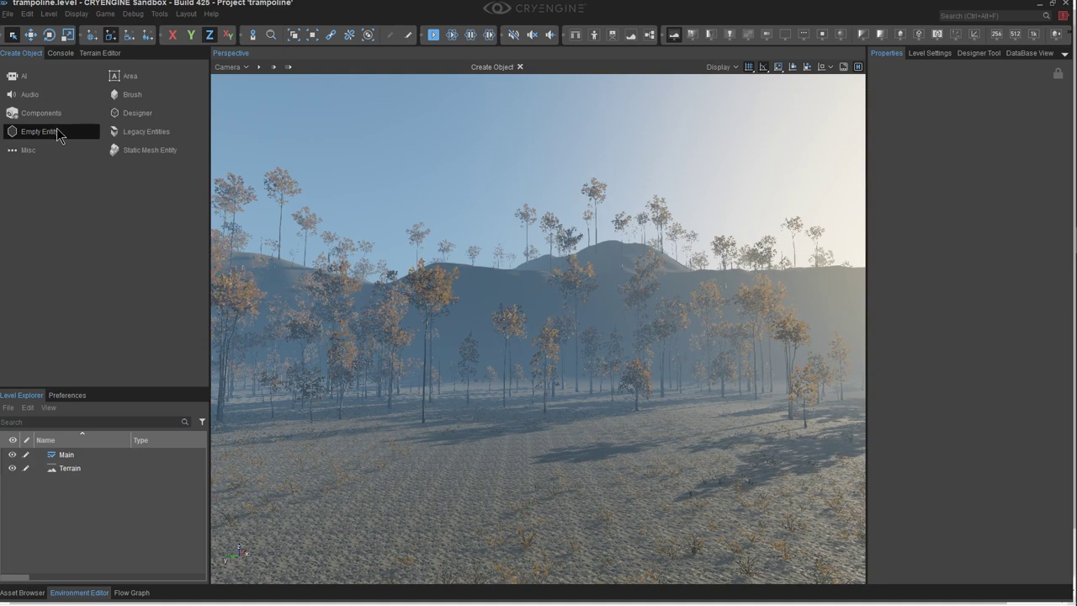
{"action": "left_click", "coordinate": [504, 474]}
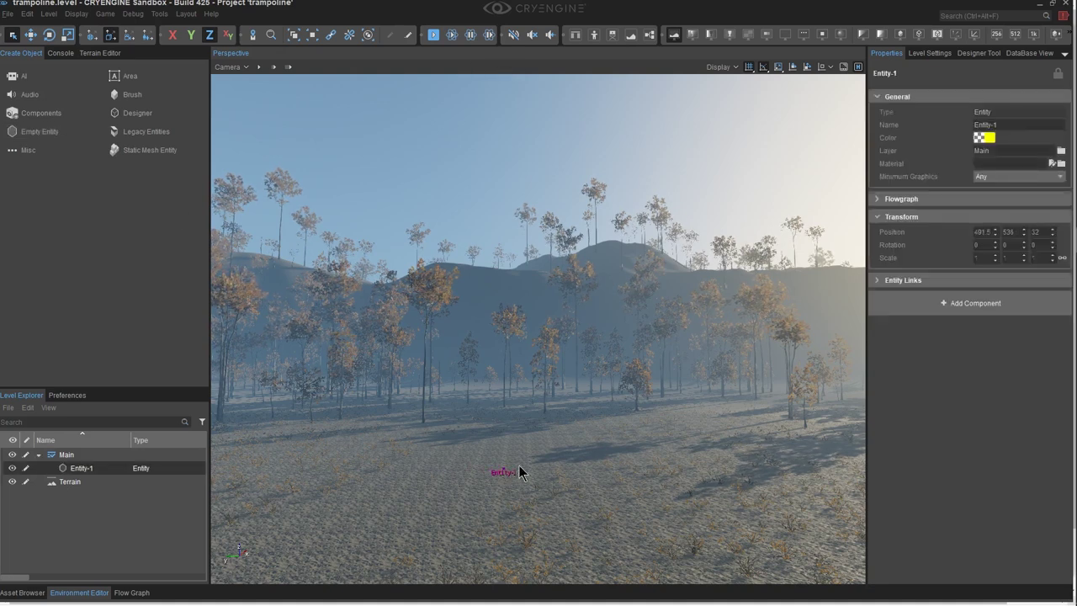
{"action": "left_click", "coordinate": [949, 299]}
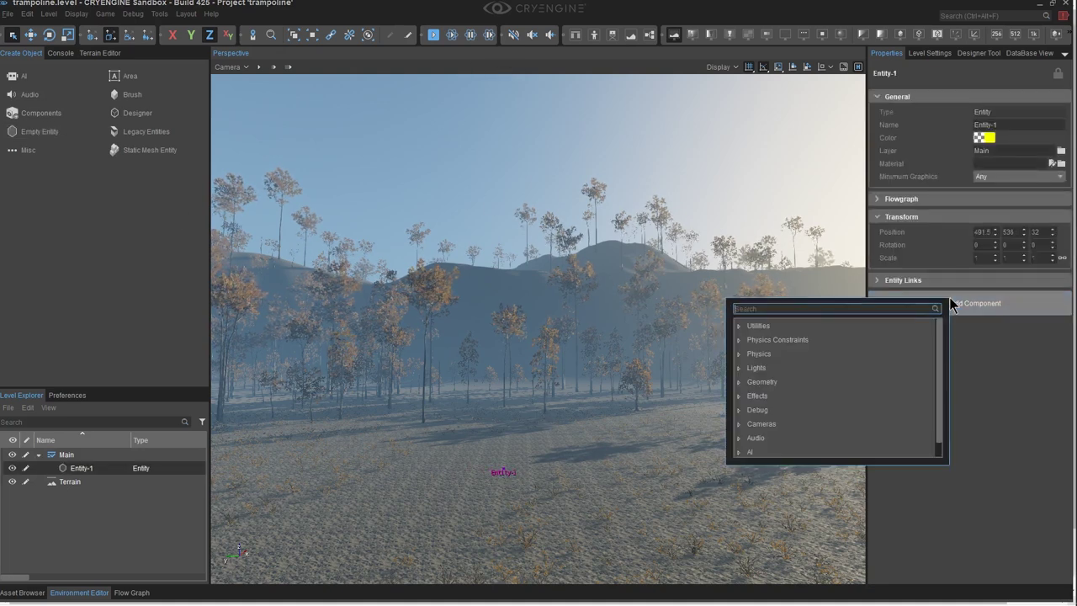
{"action": "left_click", "coordinate": [740, 353]}
{"action": "left_click", "coordinate": [791, 382]}
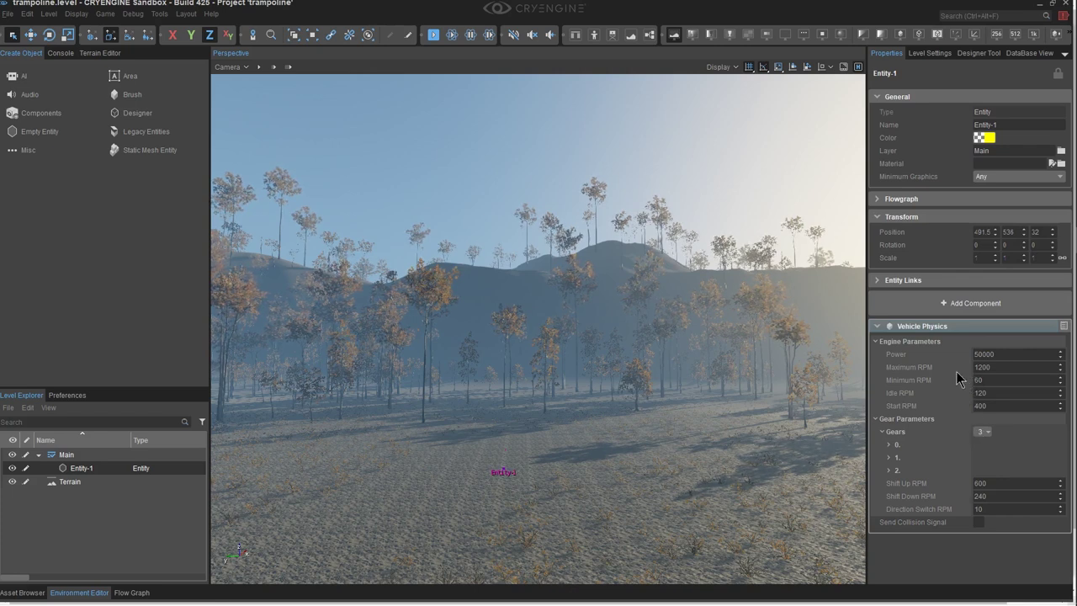
{"action": "left_click", "coordinate": [878, 326]}
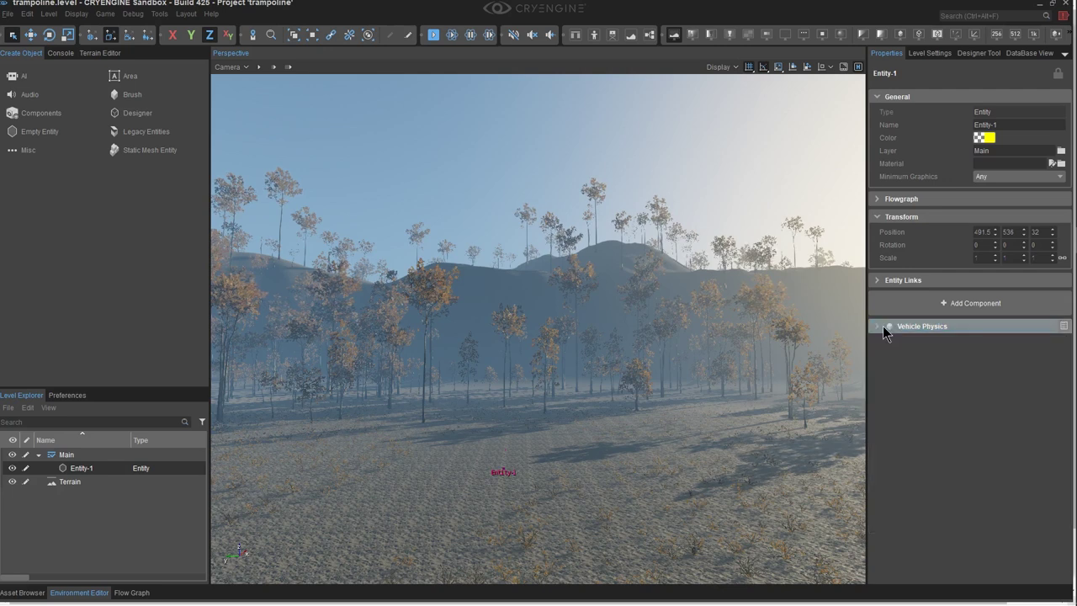
- Add a Wheel Collider component to the entity
{"action": "left_click", "coordinate": [943, 308]}
{"action": "type", "text": "wheel"}
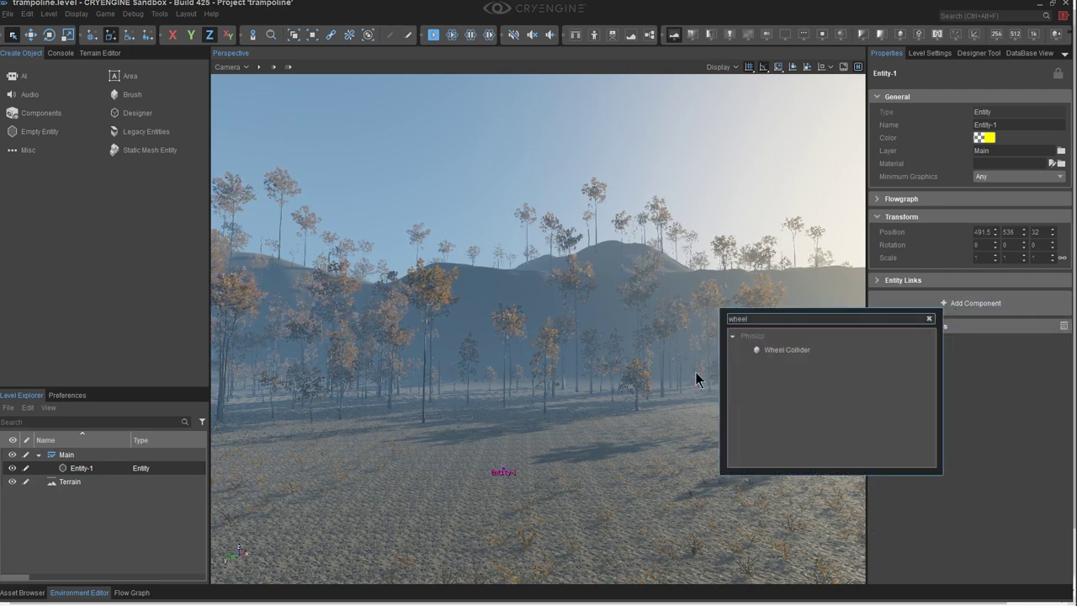
{"action": "left_click", "coordinate": [799, 352]}
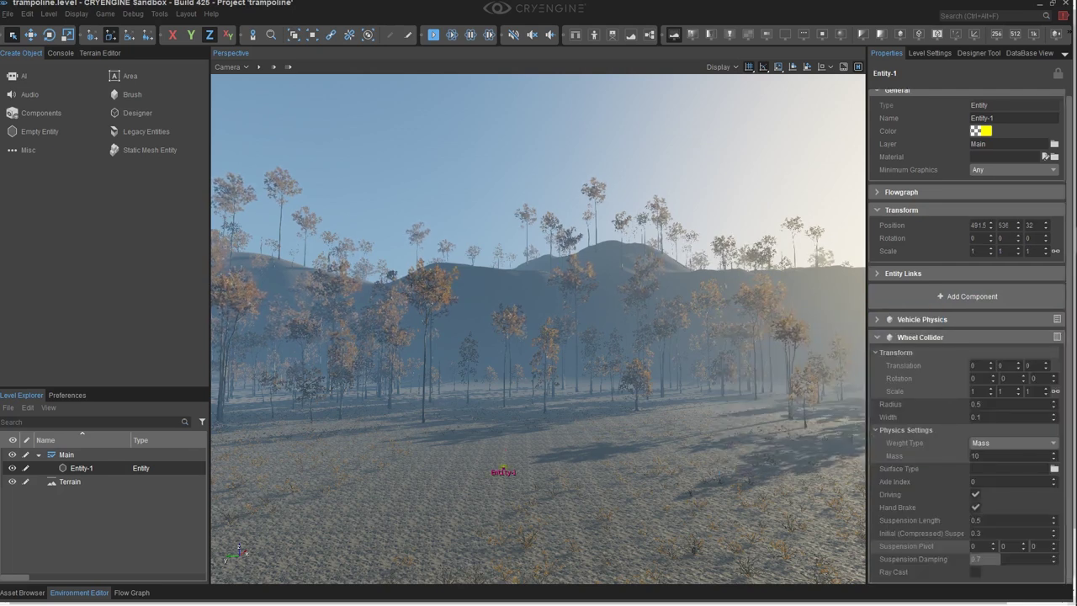
- Set the wheel collider's radius to 2 and its width to 1
{"action": "scroll", "coordinate": [547, 409], "scroll_direction": "up", "scroll_amount": 5}
{"action": "scroll", "coordinate": [585, 410], "scroll_direction": "down", "scroll_amount": 4}
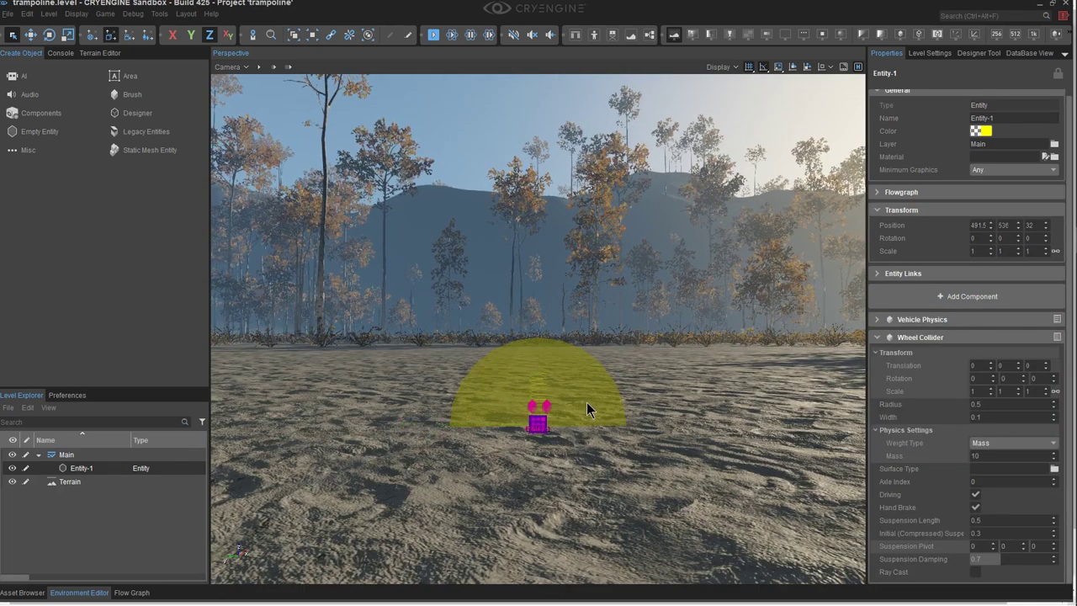
{"action": "scroll", "coordinate": [572, 411], "scroll_direction": "up", "scroll_amount": 2}
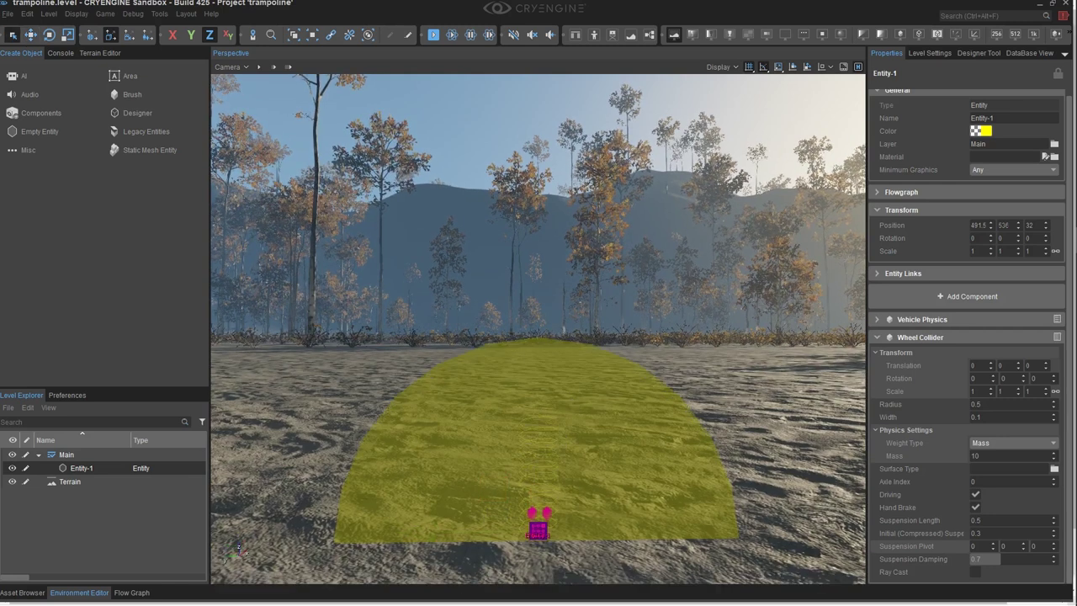
{"action": "left_click", "coordinate": [559, 438]}
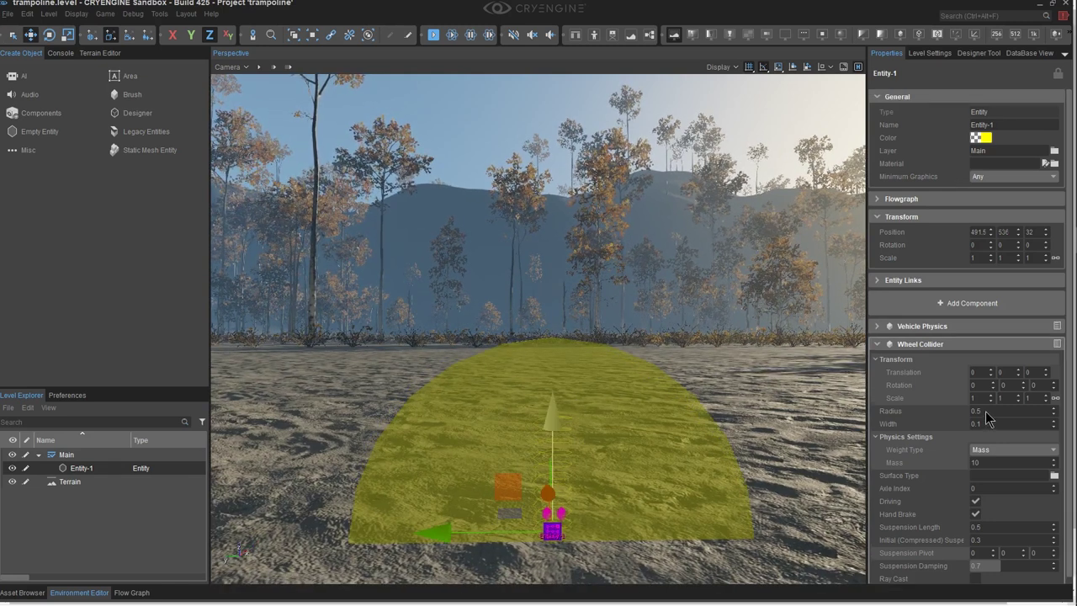
{"action": "left_click", "coordinate": [988, 411]}
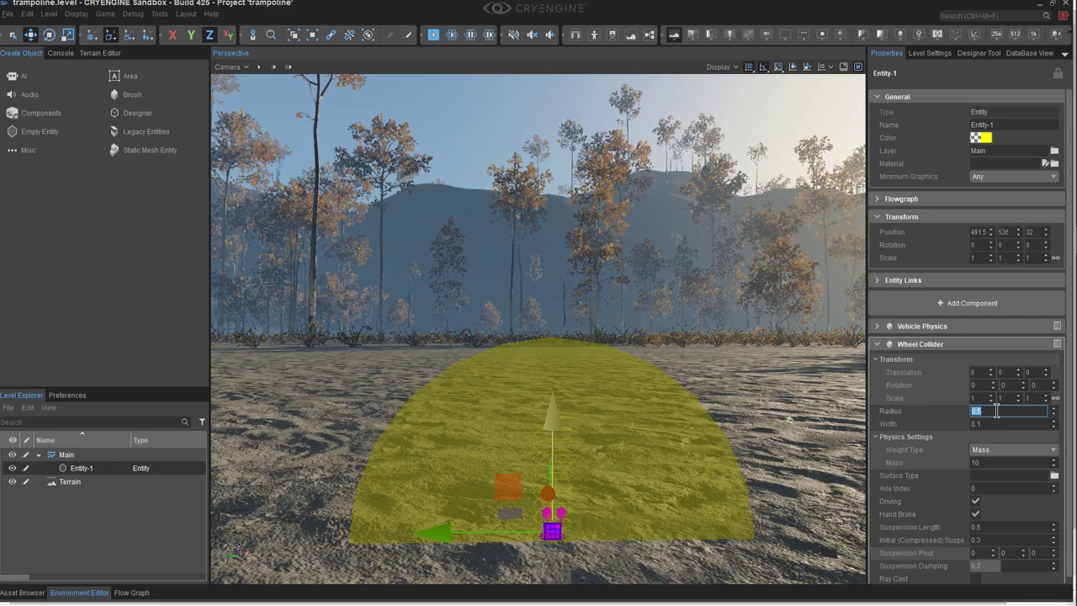
{"action": "type", "text": "2"}
{"action": "key", "text": "Tab"}
{"action": "type", "text": "1"}
{"action": "key", "text": "Return"}
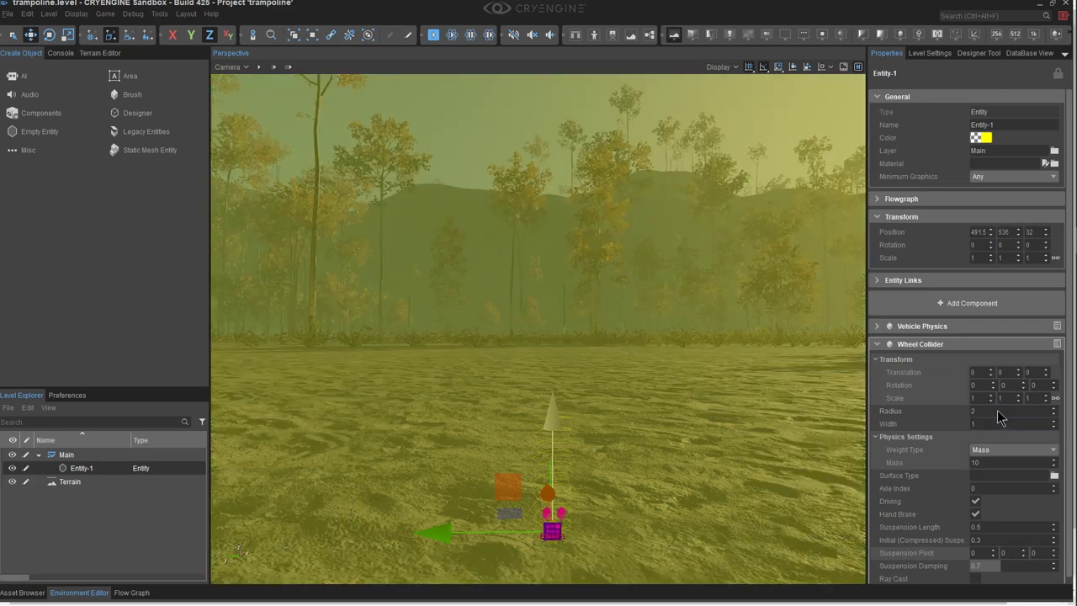
- Raise the entity above the terrain to a Z position of 34.25
{"action": "scroll", "coordinate": [998, 416], "scroll_direction": "down", "scroll_amount": 1}
{"action": "scroll", "coordinate": [619, 364], "scroll_direction": "down", "scroll_amount": 5}
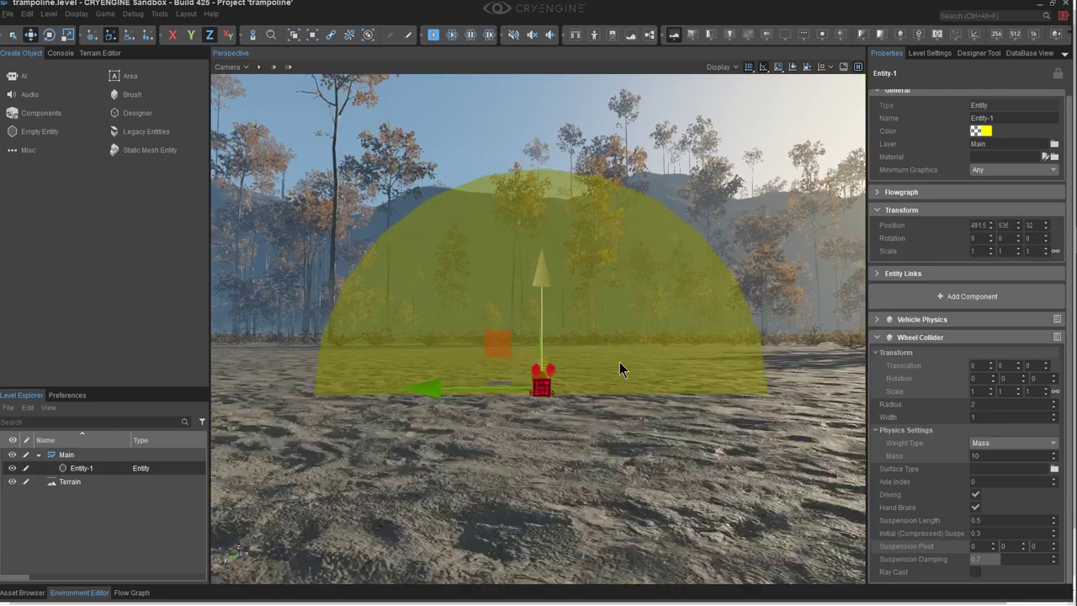
{"action": "left_click_drag", "start_coordinate": [539, 296], "coordinate": [545, 105]}
{"action": "middle_click_drag", "start_coordinate": [627, 268], "coordinate": [647, 398], "text": "alt"}
{"action": "scroll", "coordinate": [598, 354], "scroll_direction": "up", "scroll_amount": 5}
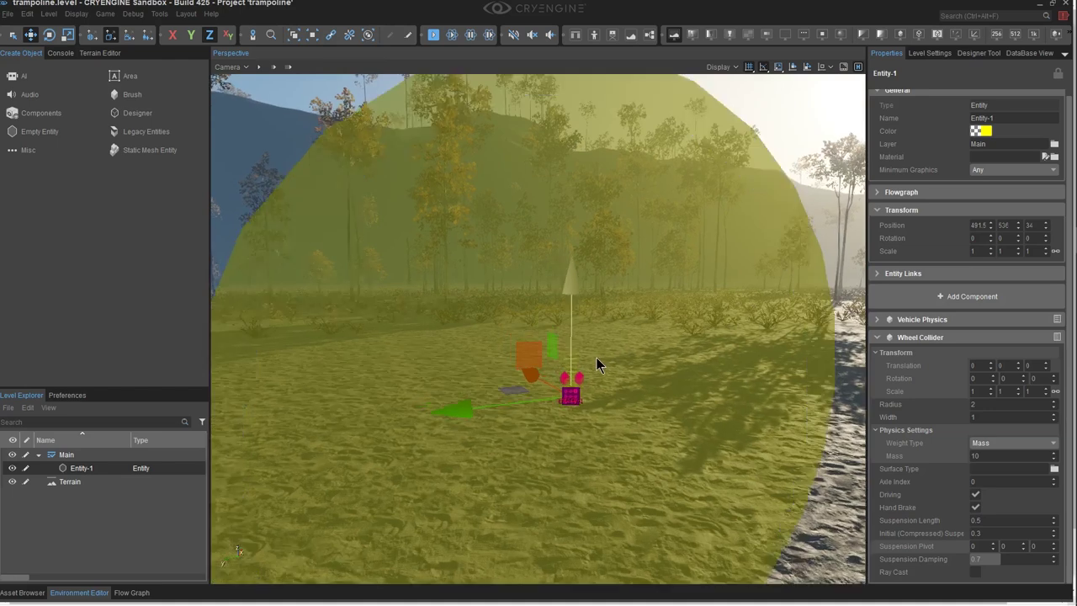
{"action": "key", "text": "1"}
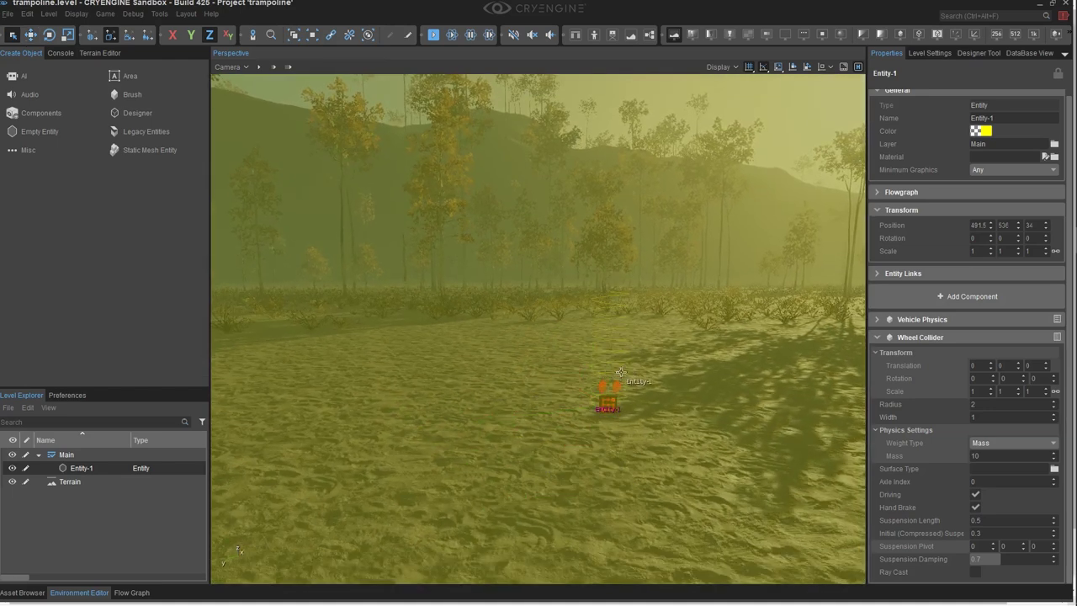
{"action": "scroll", "coordinate": [602, 361], "scroll_direction": "down", "scroll_amount": 4}
{"action": "scroll", "coordinate": [593, 353], "scroll_direction": "down", "scroll_amount": 6}
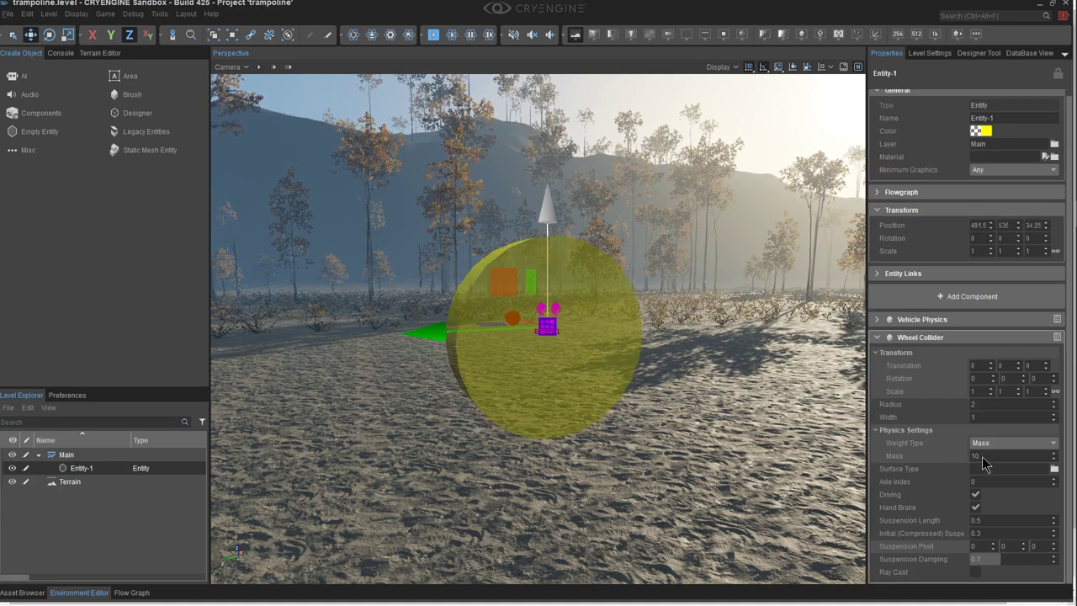
- Set the wheel collider's mass to 25
{"action": "left_click", "coordinate": [983, 458]}
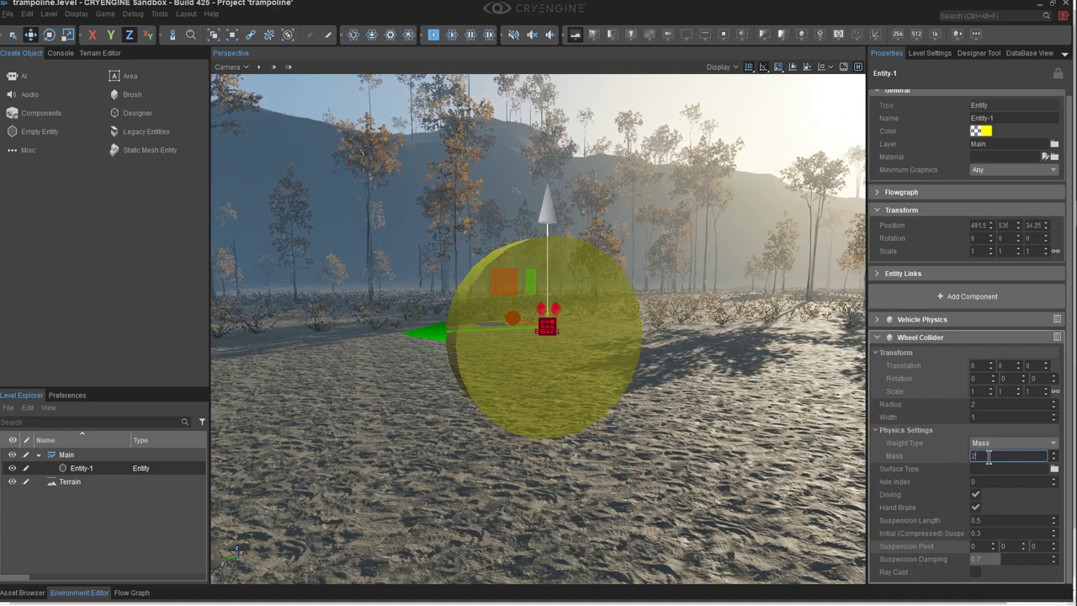
{"action": "type", "text": "25"}
{"action": "key", "text": "Return"}
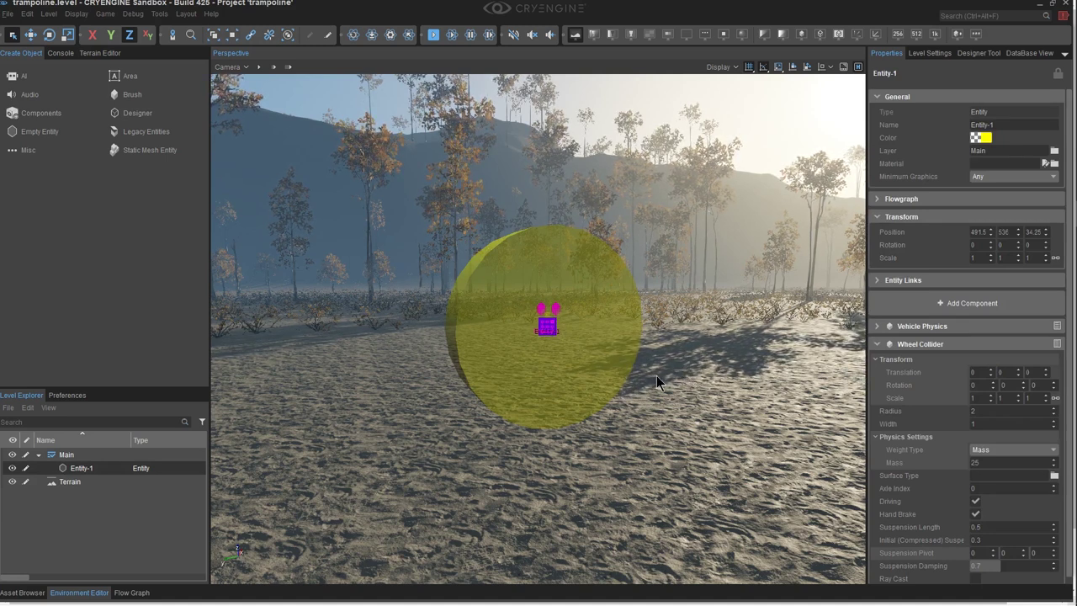
- Add a Mesh component to the entity from the Geometry components
{"action": "left_click", "coordinate": [657, 375]}
{"action": "left_click", "coordinate": [558, 328]}
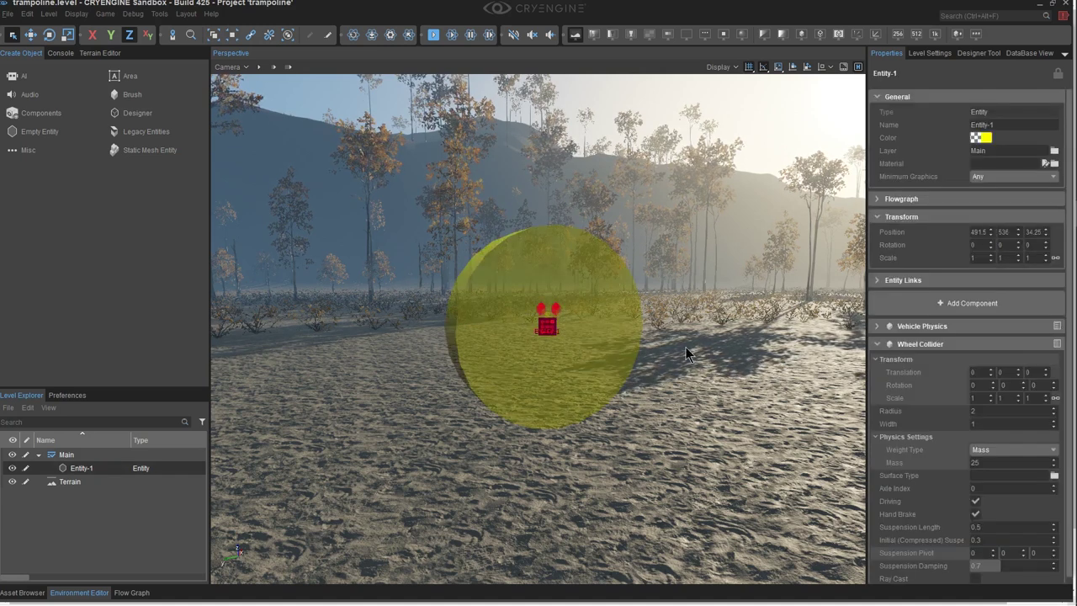
{"action": "left_click", "coordinate": [935, 304]}
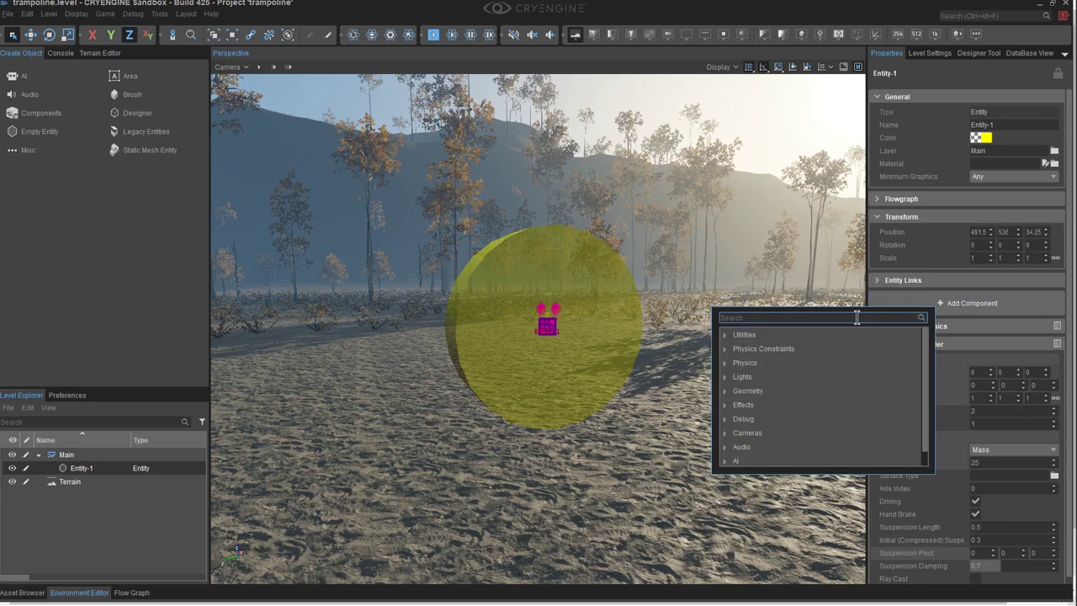
{"action": "left_click", "coordinate": [744, 392]}
{"action": "left_click", "coordinate": [768, 404]}
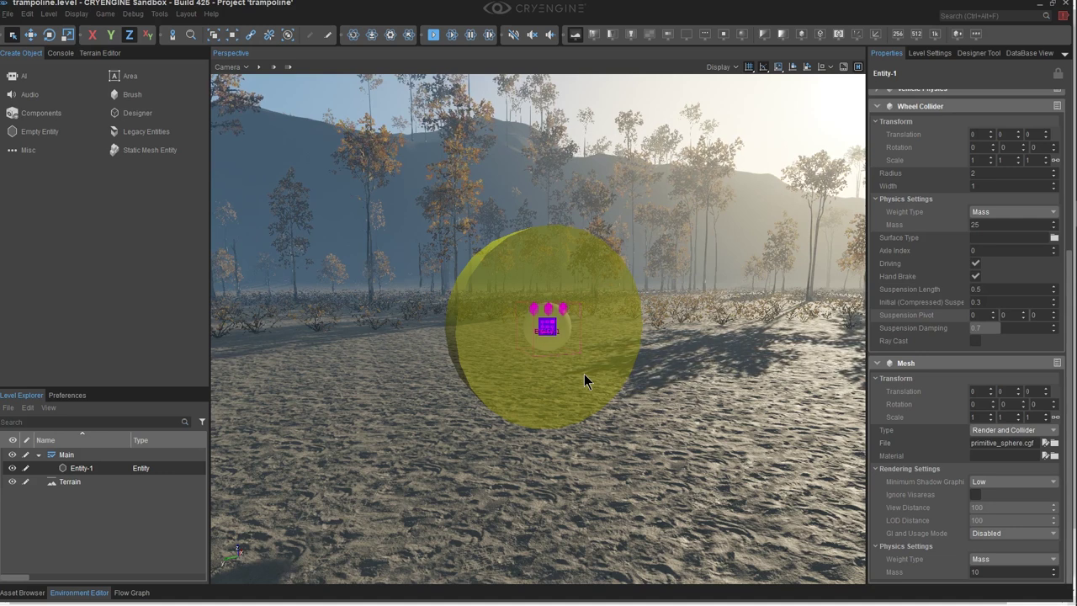
- Change the Mesh component's geometry file to primitive_box.cgf
{"action": "left_click", "coordinate": [1055, 444]}
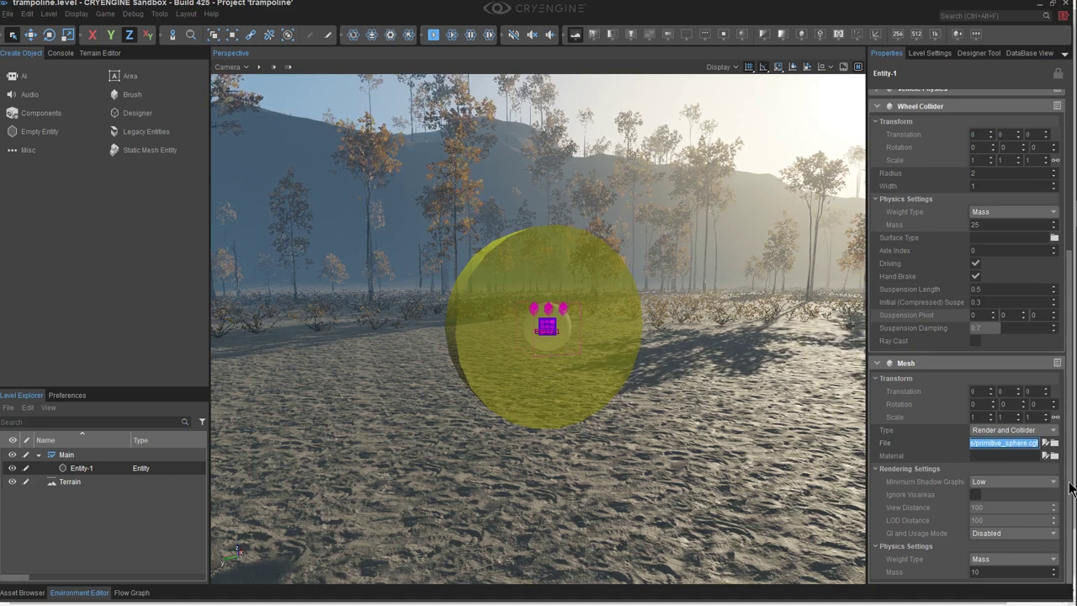
{"action": "left_click", "coordinate": [1054, 442]}
{"action": "left_click", "coordinate": [90, 425]}
{"action": "double_click", "coordinate": [99, 430]}
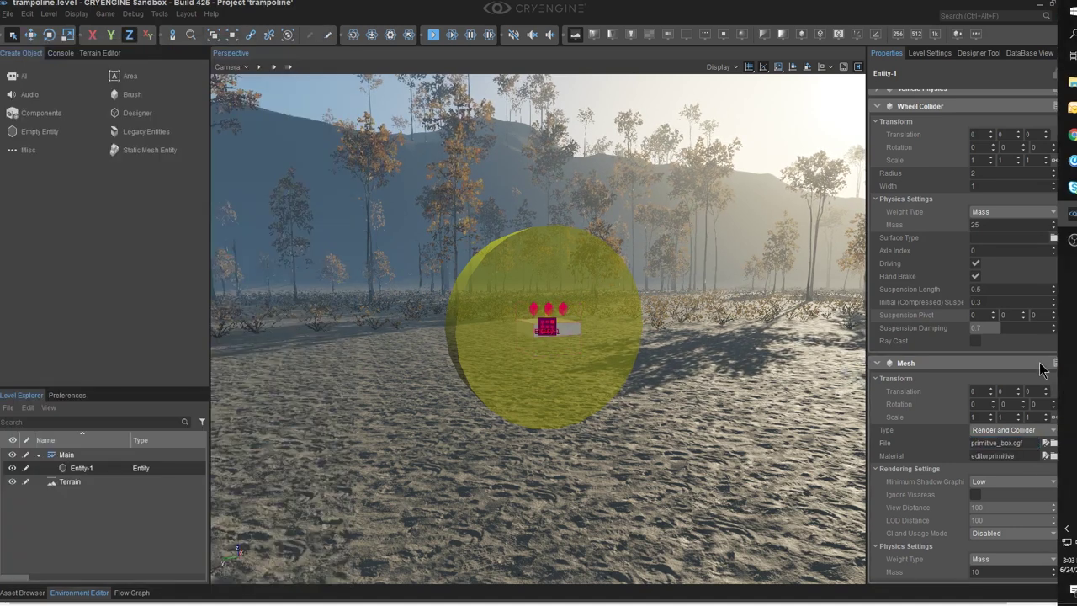
- Scale the Mesh component's box non-uniformly to 30, 20 and 0.2 to form a flat chassis plate
{"action": "left_click", "coordinate": [989, 420]}
{"action": "left_click", "coordinate": [1017, 420]}
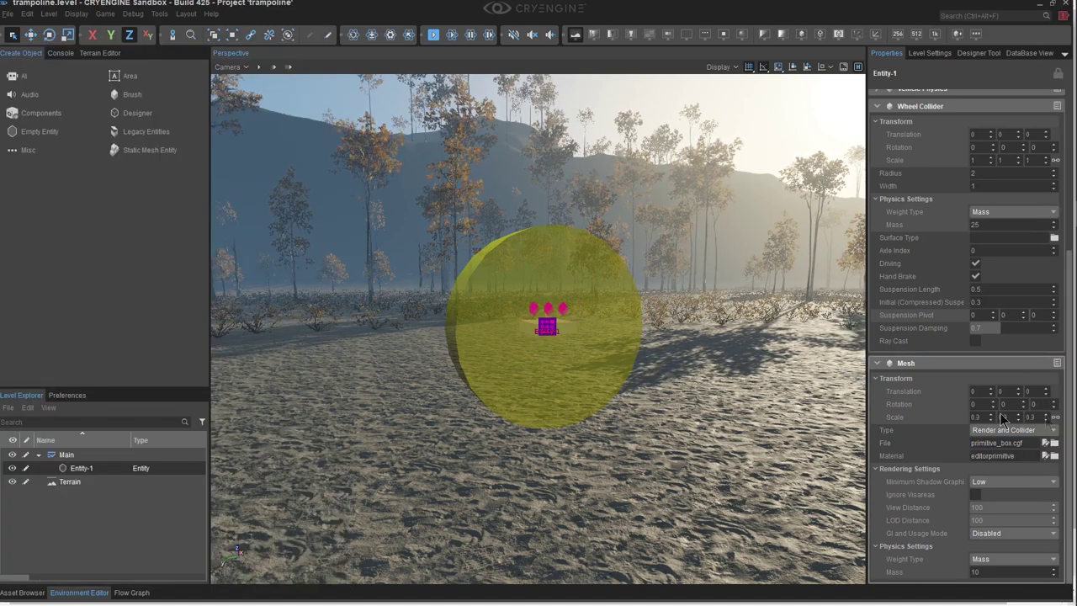
{"action": "left_click", "coordinate": [1045, 420]}
{"action": "type", "text": "0.2"}
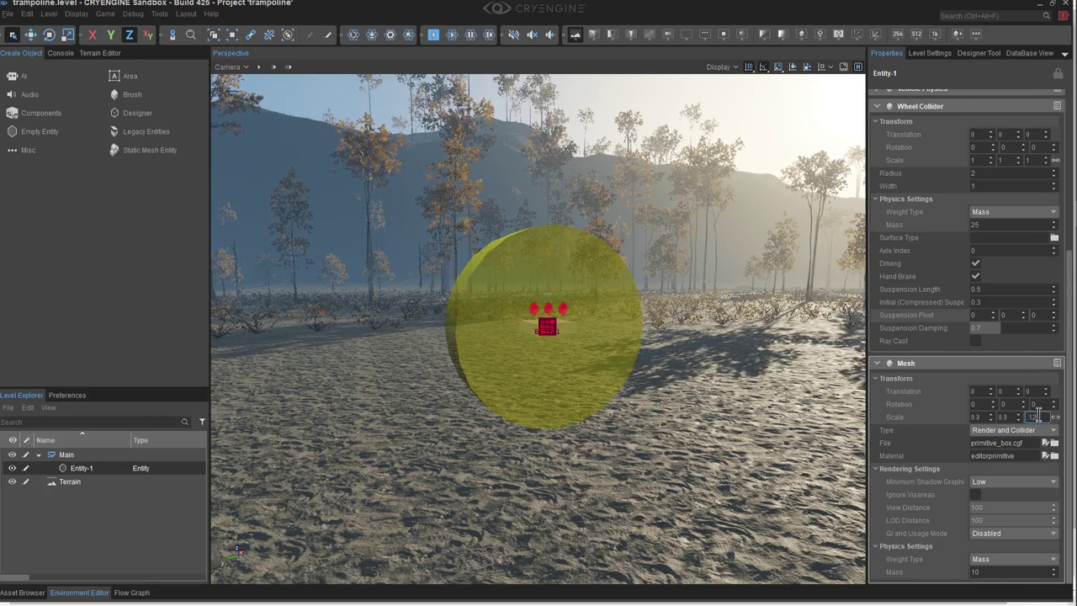
{"action": "key", "text": "Return"}
{"action": "type", "text": "30"}
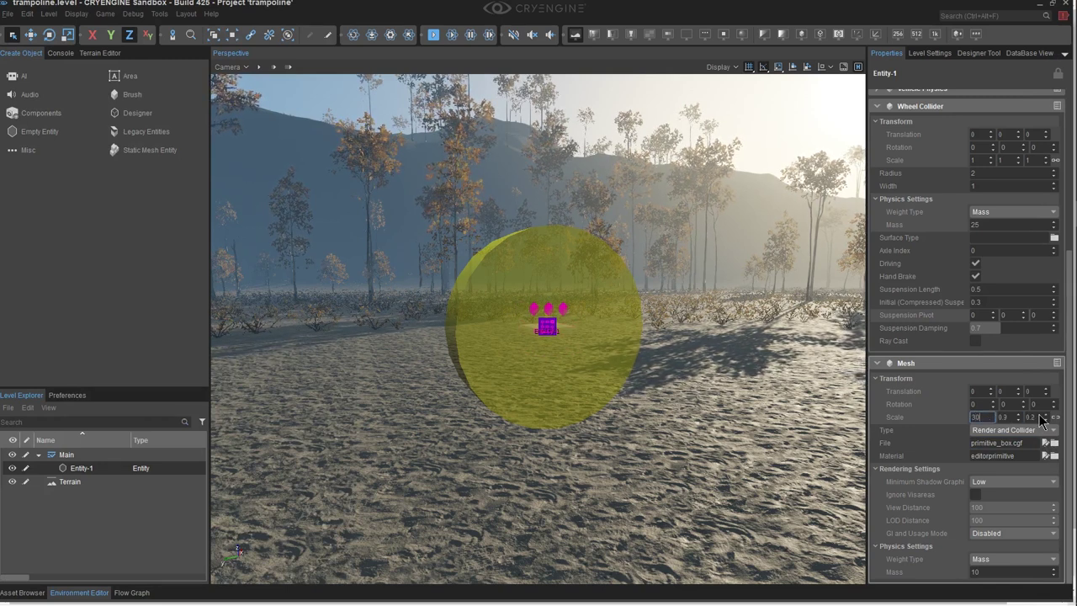
{"action": "key", "text": "Tab"}
{"action": "type", "text": "20"}
{"action": "key", "text": "Tab"}
- Test the entity by switching the physics simulation on and off again
{"action": "key", "text": "s"}
{"action": "right_click_drag", "start_coordinate": [745, 424], "coordinate": [751, 431]}
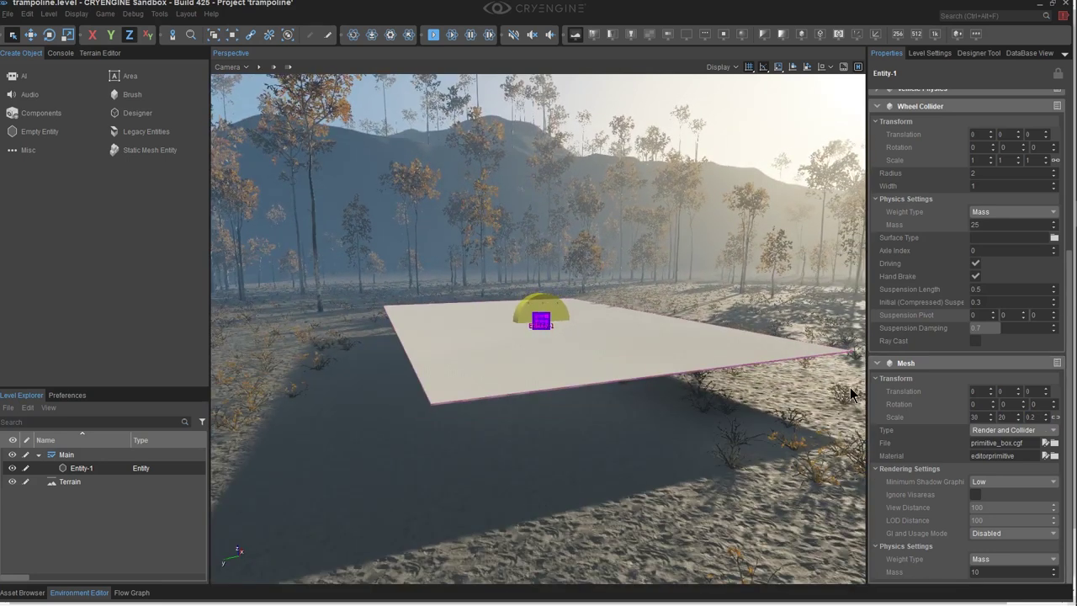
{"action": "key", "text": "ctrl+p"}
{"action": "key", "text": "ctrl+p"}
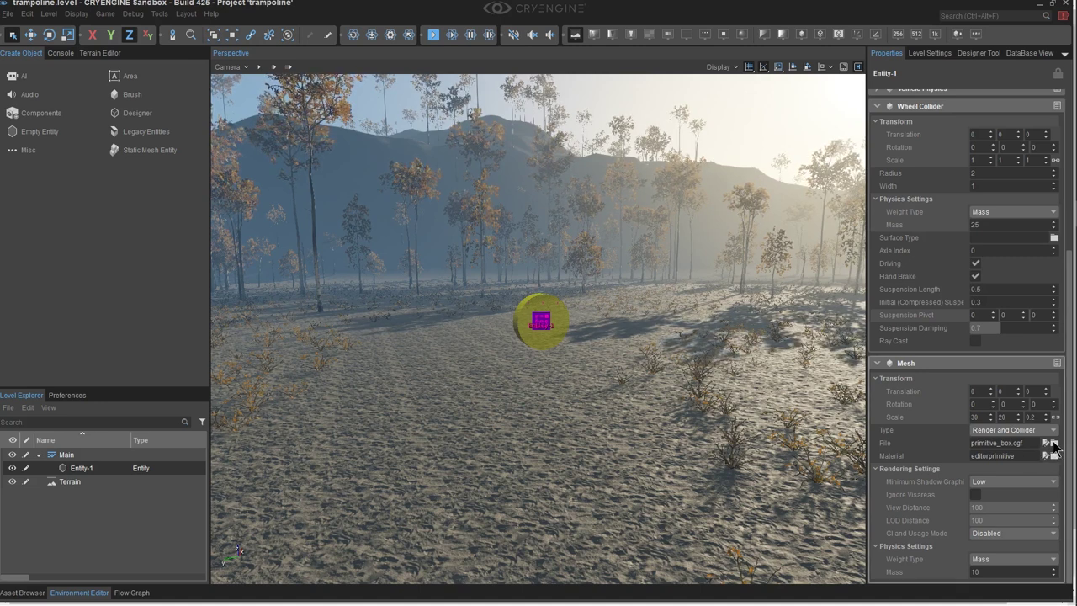
- Draw a flat Designer box about 22.25 by 32.25 and 0.25 high on the terrain around the entity
{"action": "mouse_move", "coordinate": [1054, 446]}
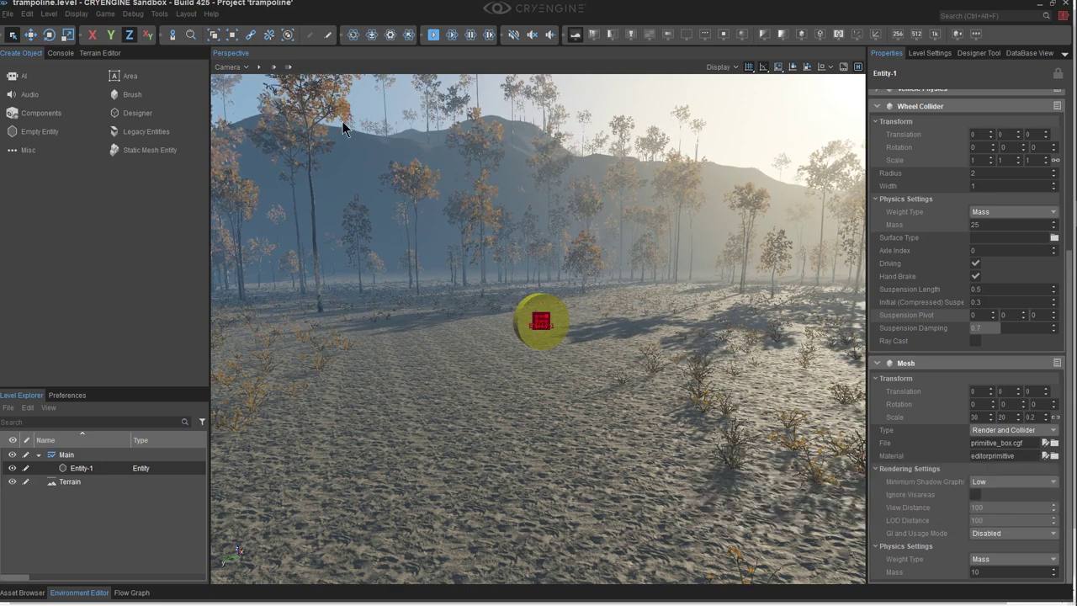
{"action": "left_click", "coordinate": [143, 118]}
{"action": "right_click_drag", "start_coordinate": [435, 258], "coordinate": [438, 273]}
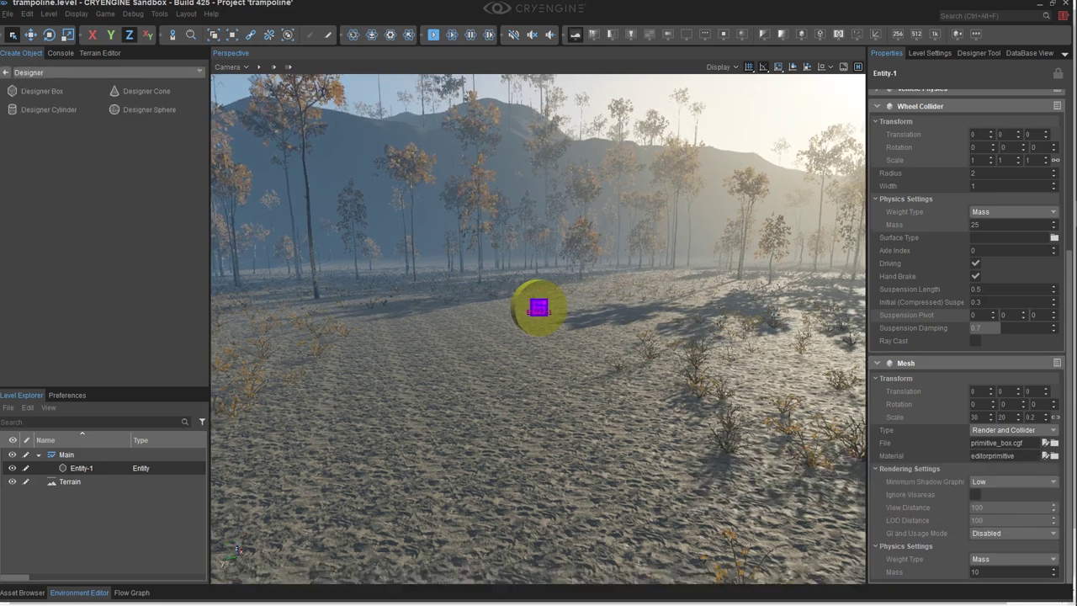
{"action": "left_click", "coordinate": [66, 91]}
{"action": "mouse_move", "coordinate": [290, 354]}
{"action": "left_mouse_down"}
{"action": "mouse_move", "coordinate": [681, 463]}
{"action": "mouse_move", "coordinate": [871, 396]}
{"action": "left_mouse_up"}
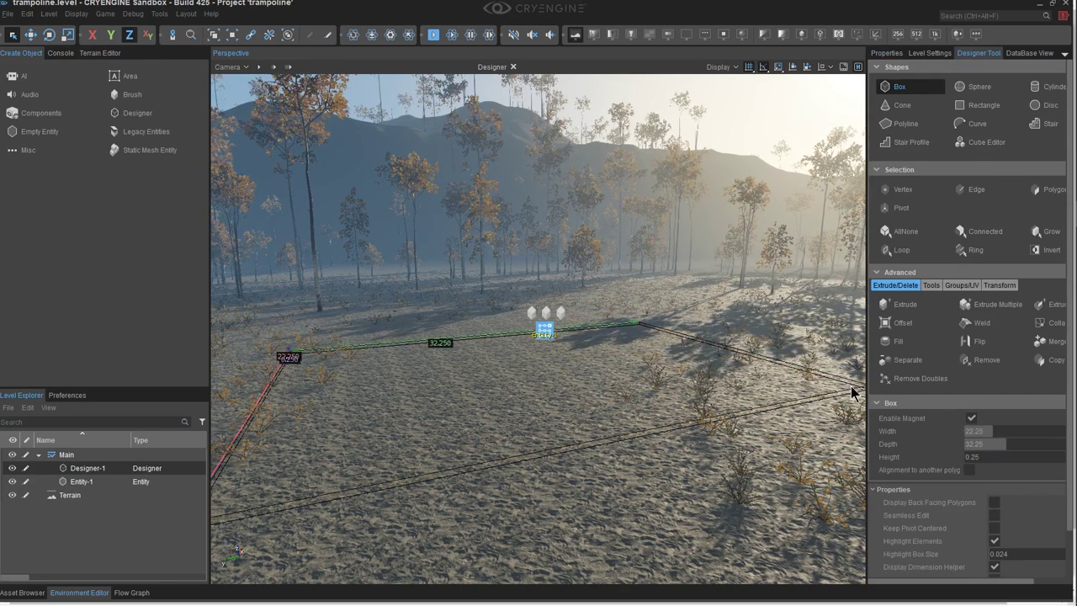
{"action": "left_click", "coordinate": [851, 386]}
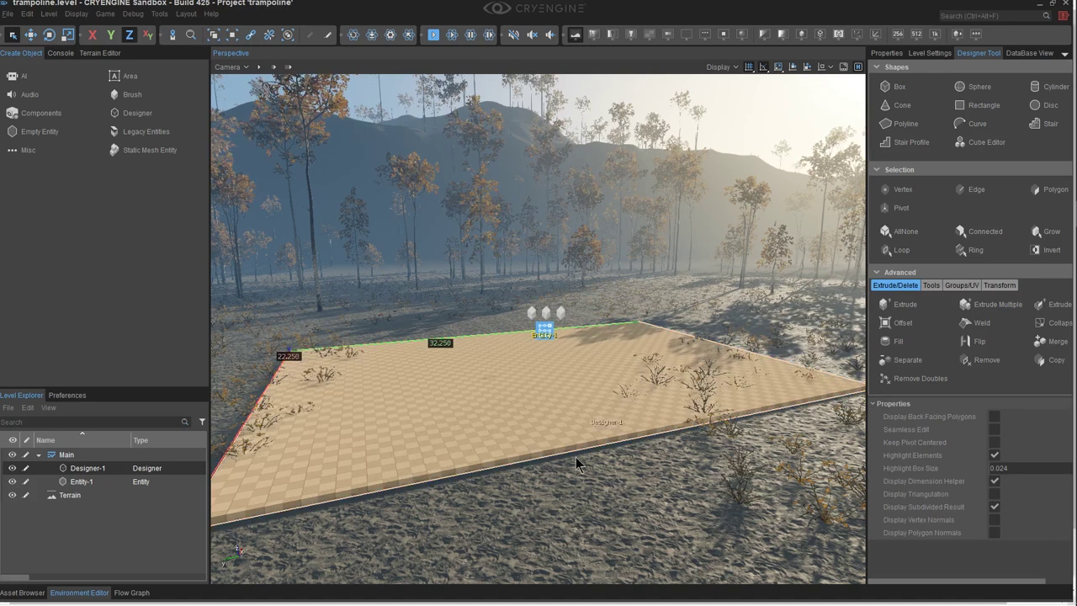
{"action": "left_click", "coordinate": [1000, 285]}
{"action": "left_click", "coordinate": [1036, 325]}
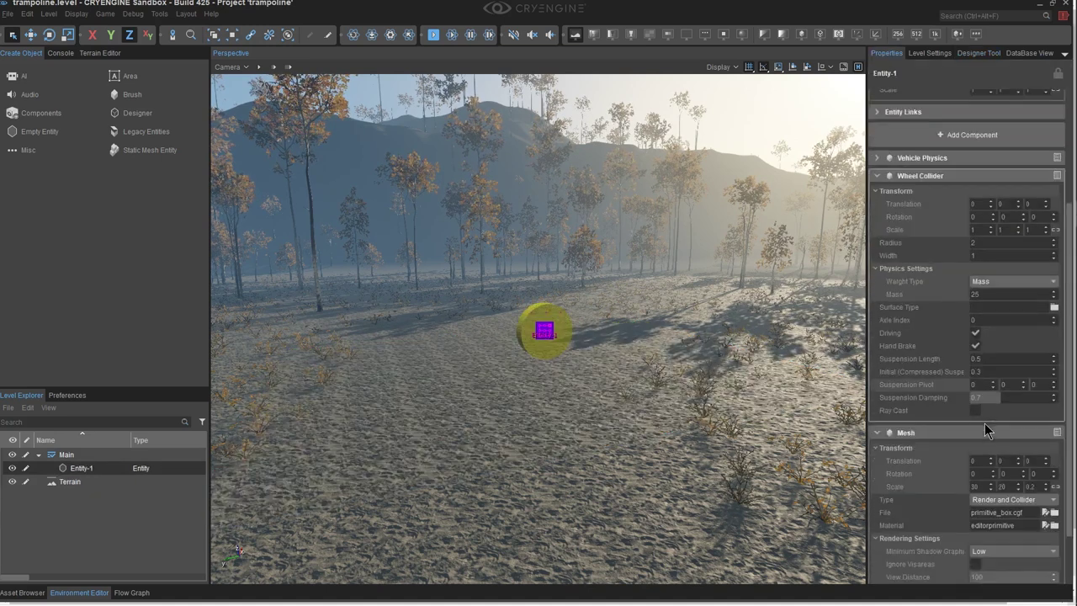
- Change the Mesh component's geometry file to trampoline_17x30 from the Assets objects/trampoline folder
{"action": "scroll", "coordinate": [985, 425], "scroll_direction": "down", "scroll_amount": 2}
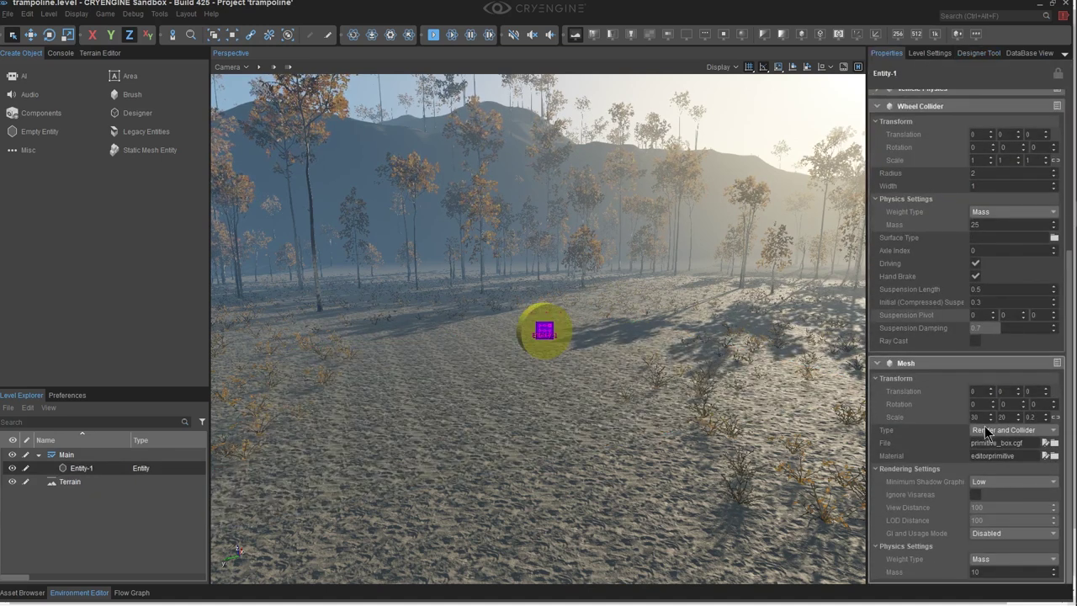
{"action": "left_click", "coordinate": [1054, 444]}
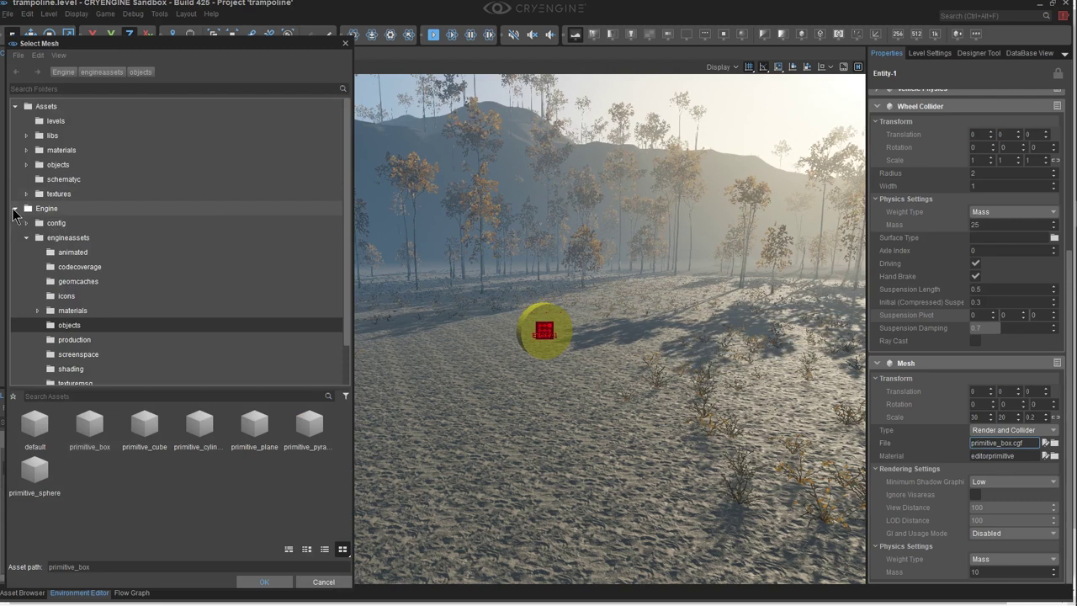
{"action": "left_click", "coordinate": [14, 207]}
{"action": "left_click", "coordinate": [26, 165]}
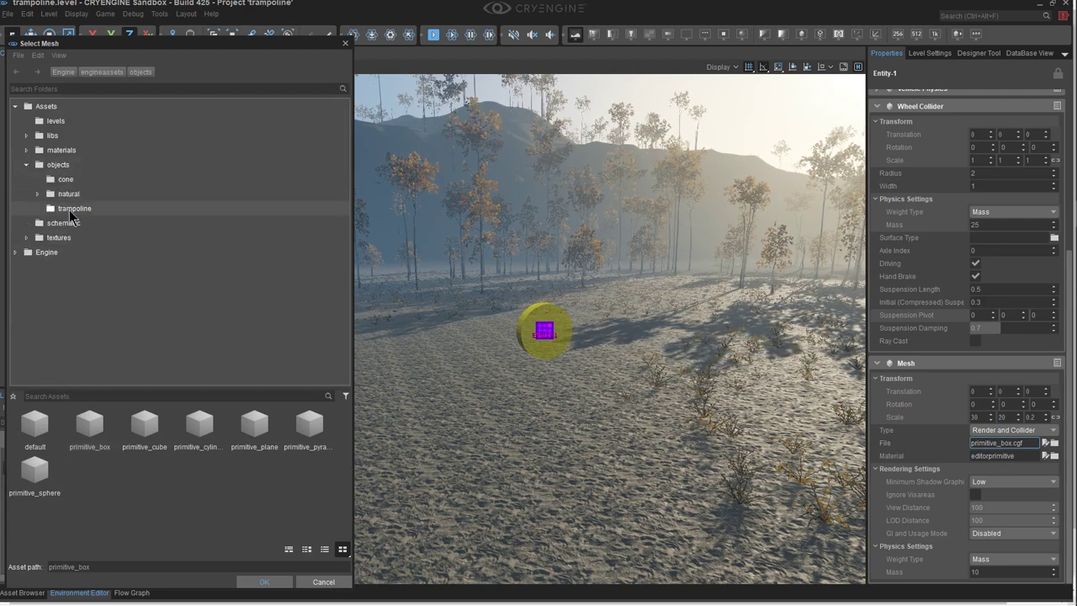
{"action": "left_click", "coordinate": [75, 209]}
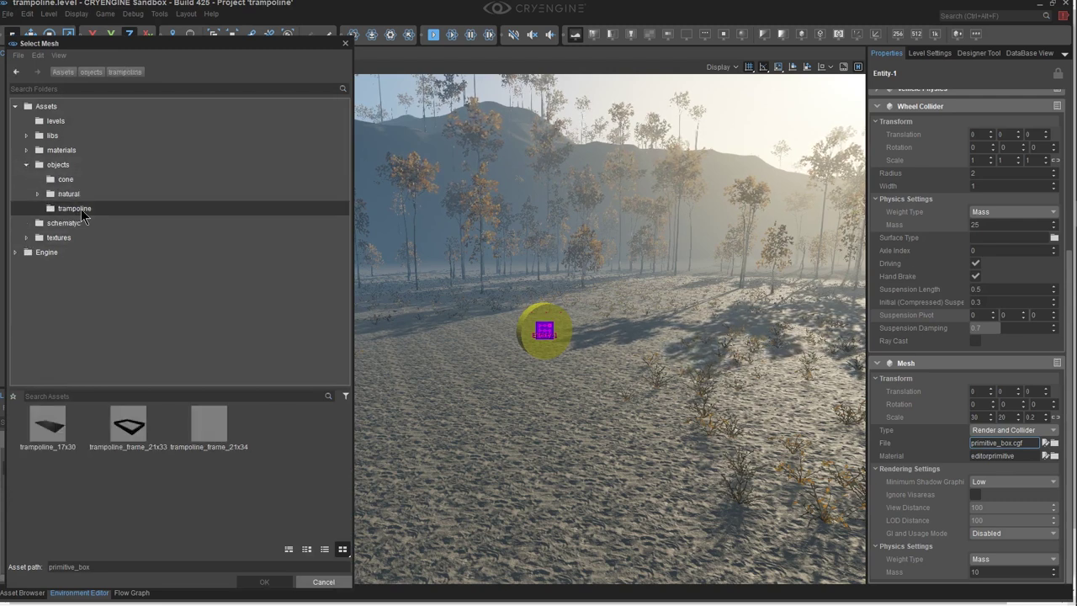
{"action": "left_click", "coordinate": [49, 436]}
{"action": "left_click", "coordinate": [264, 582]}
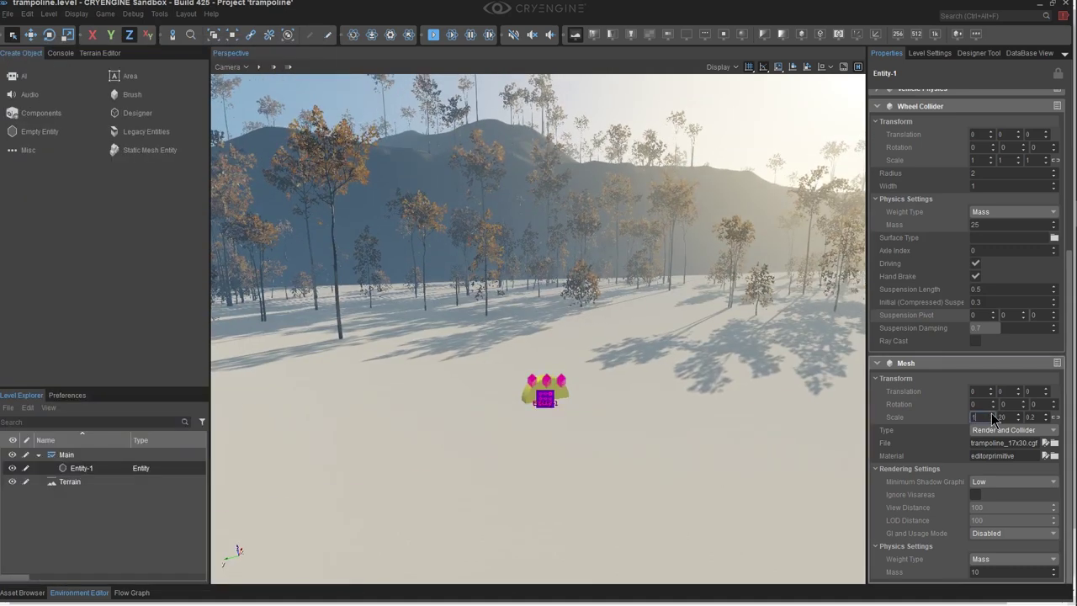
- Reset the Mesh component's scale to 1, 1, 1
{"action": "key", "text": "Tab"}
{"action": "type", "text": "1"}
{"action": "key", "text": "Tab"}
{"action": "type", "text": "1"}
{"action": "key", "text": "Return"}
- Raise the trampoline mesh above the wheel collider by setting its Z translation to 2.1
{"action": "right_click_drag", "start_coordinate": [618, 296], "coordinate": [619, 312]}
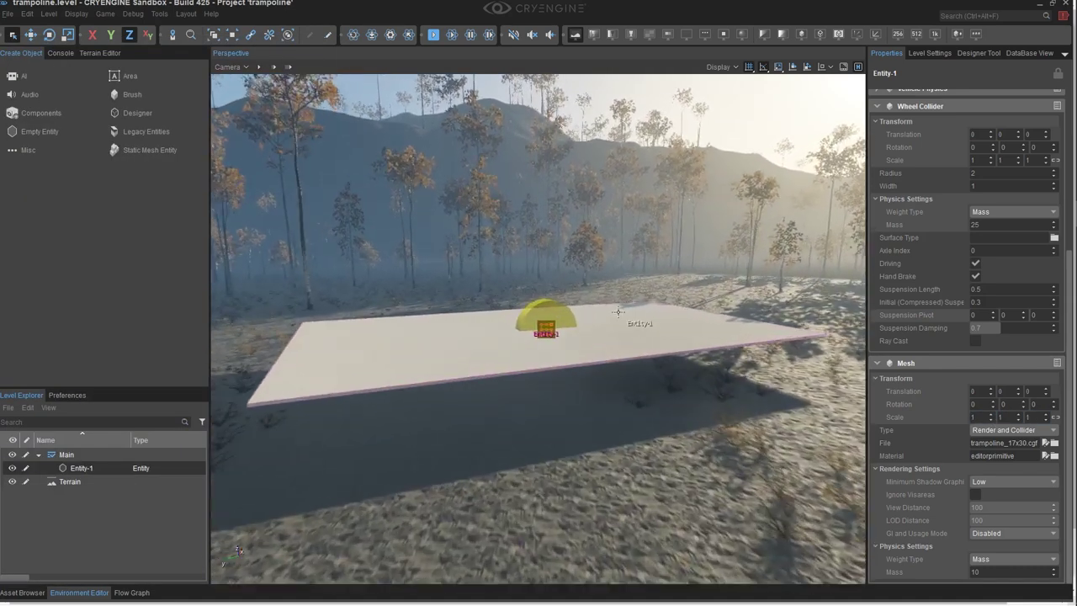
{"action": "scroll", "coordinate": [619, 312], "scroll_direction": "up", "scroll_amount": 2}
{"action": "mouse_move", "coordinate": [619, 312]}
{"action": "middle_mouse_down"}
{"action": "mouse_move", "coordinate": [630, 271]}
{"action": "mouse_move", "coordinate": [624, 301]}
{"action": "middle_mouse_up"}
{"action": "right_click_drag", "start_coordinate": [625, 267], "coordinate": [621, 280]}
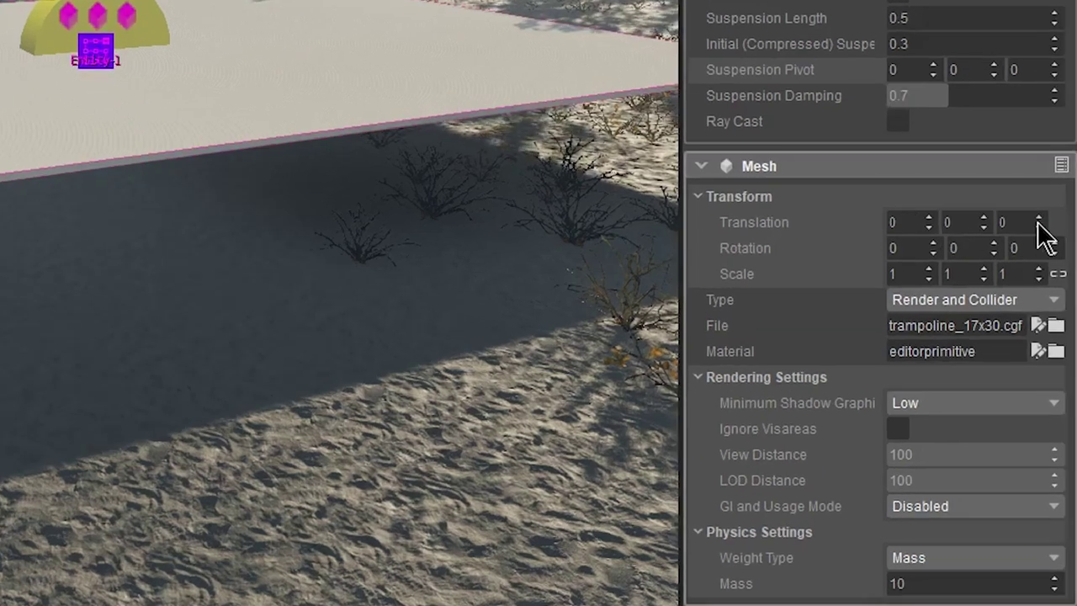
{"action": "left_click", "coordinate": [1039, 221]}
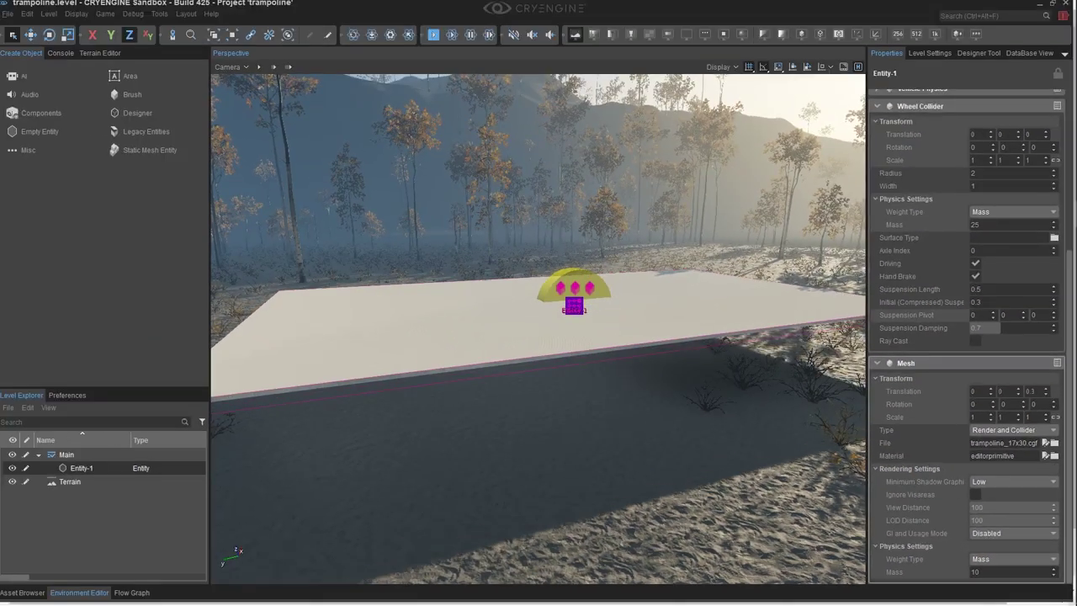
{"action": "left_click_drag", "start_coordinate": [1046, 389], "coordinate": [1046, 375]}
{"action": "middle_click_drag", "start_coordinate": [637, 350], "coordinate": [632, 303]}
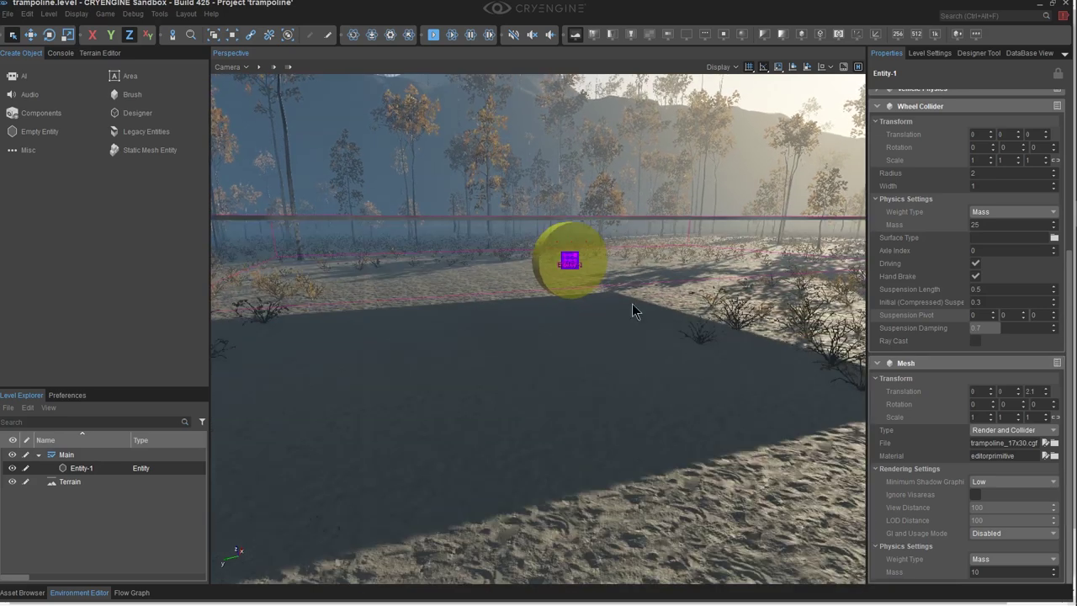
{"action": "middle_click_drag", "start_coordinate": [601, 244], "coordinate": [599, 233]}
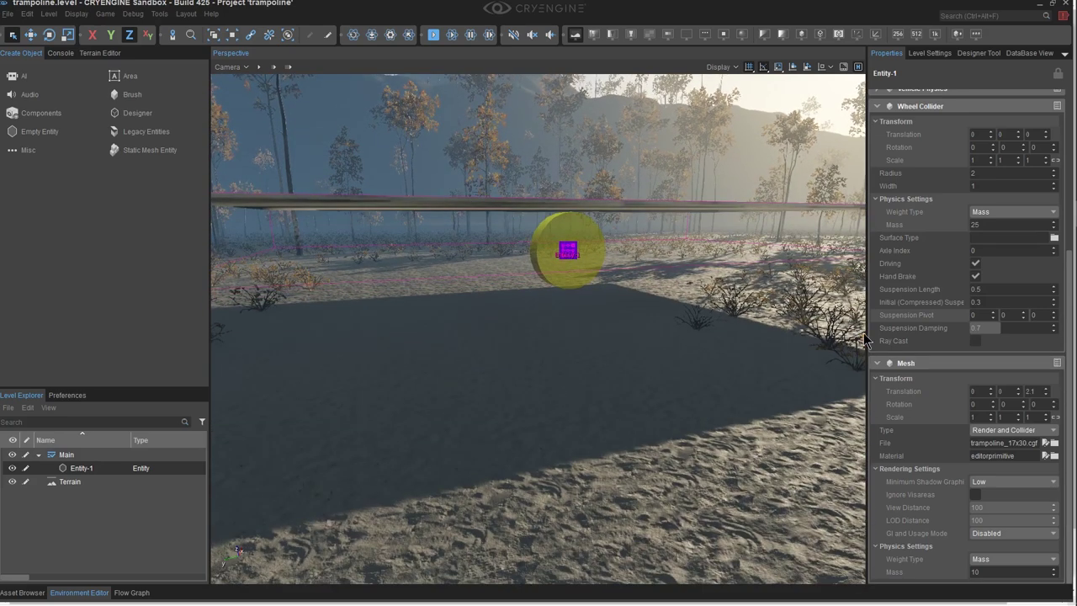
- Assign the rubber_bounce material from the generic rubber materials to the trampoline mesh
{"action": "middle_click_drag", "start_coordinate": [640, 295], "coordinate": [645, 379]}
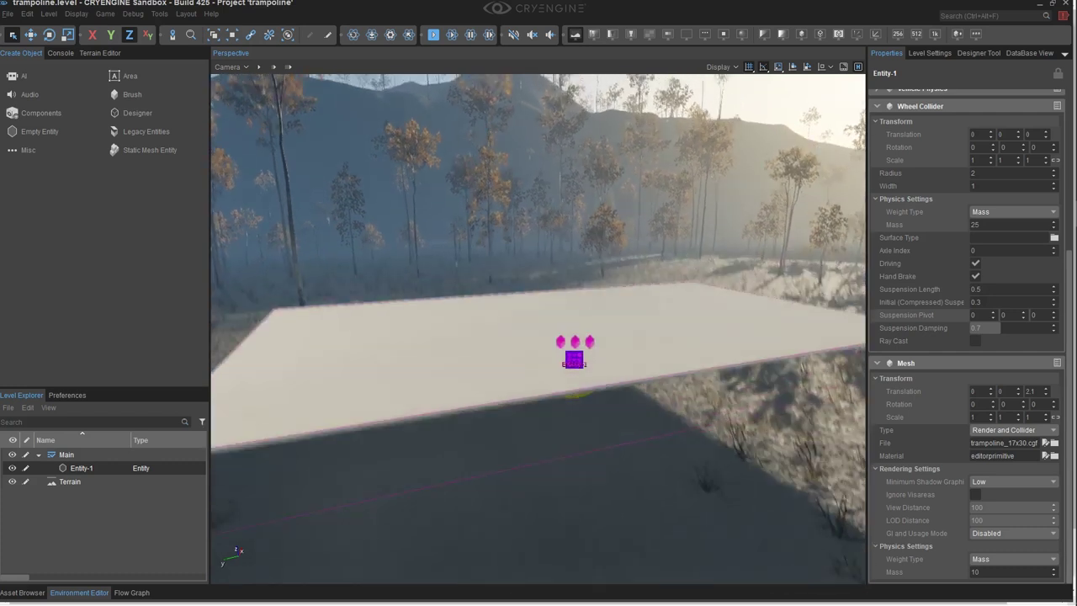
{"action": "right_click_drag", "start_coordinate": [862, 362], "coordinate": [861, 375]}
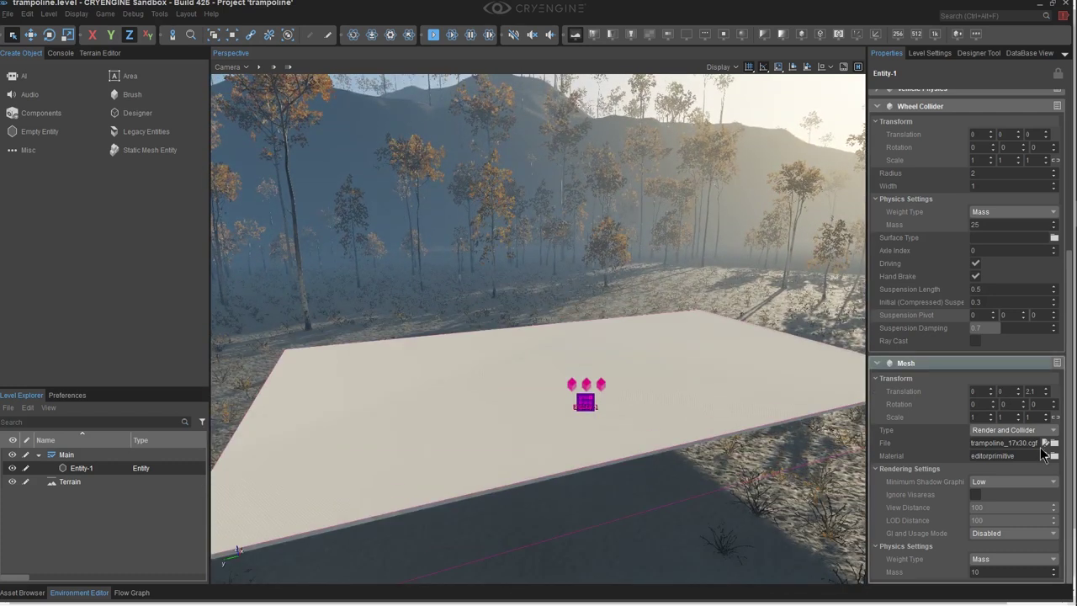
{"action": "left_click", "coordinate": [1054, 455]}
{"action": "left_click", "coordinate": [28, 427]}
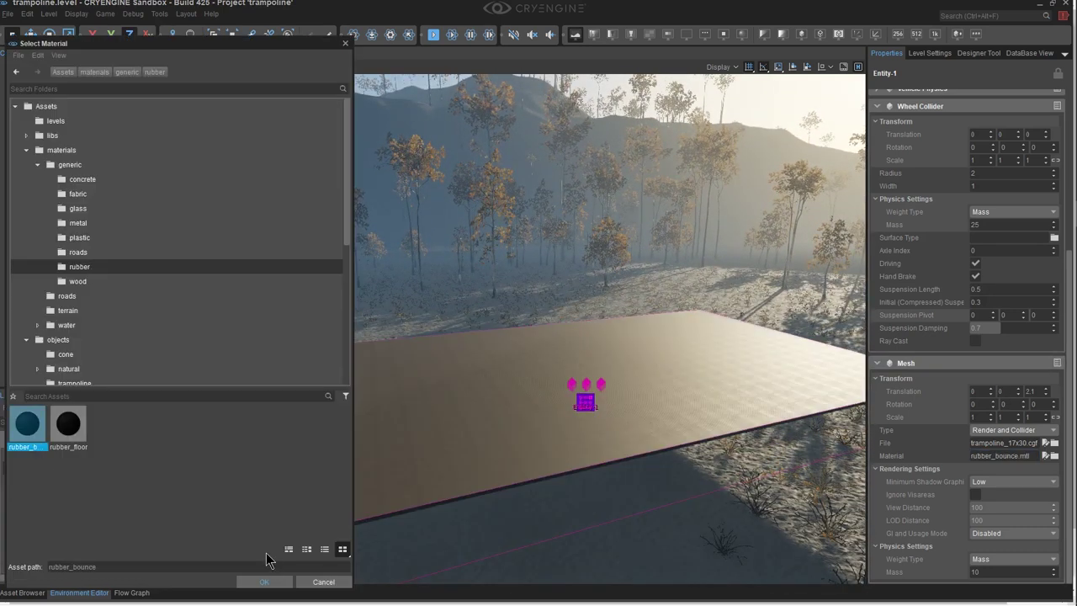
{"action": "left_click", "coordinate": [264, 581]}
- Rename the vehicle entity as trampoline
{"action": "right_click_drag", "start_coordinate": [274, 536], "coordinate": [123, 435]}
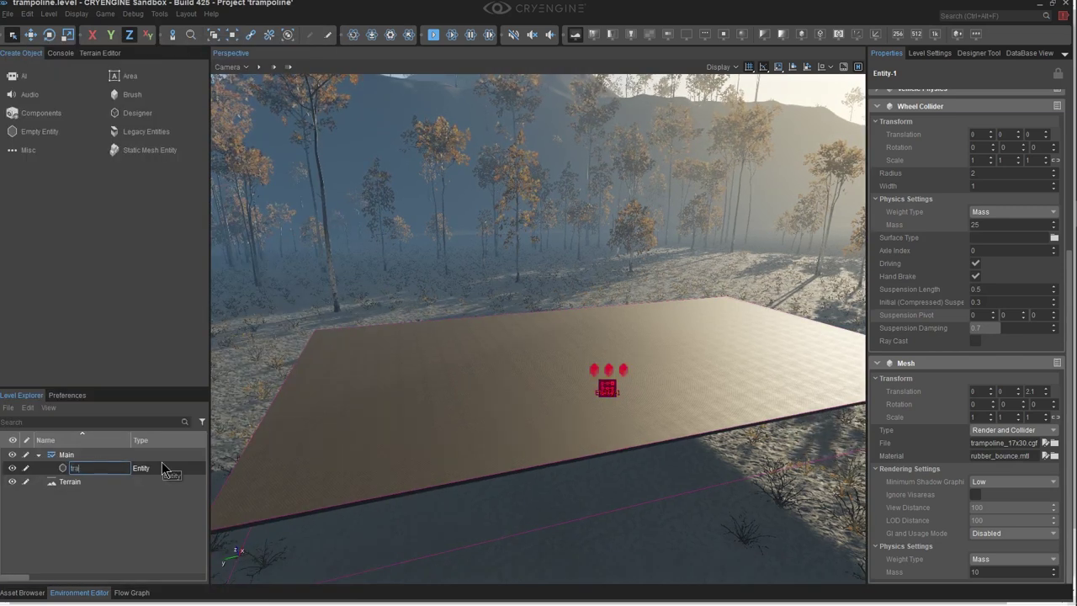
{"action": "type", "text": "trampoline"}
{"action": "key", "text": "Return"}
{"action": "scroll", "coordinate": [468, 396], "scroll_direction": "down", "scroll_amount": 5}
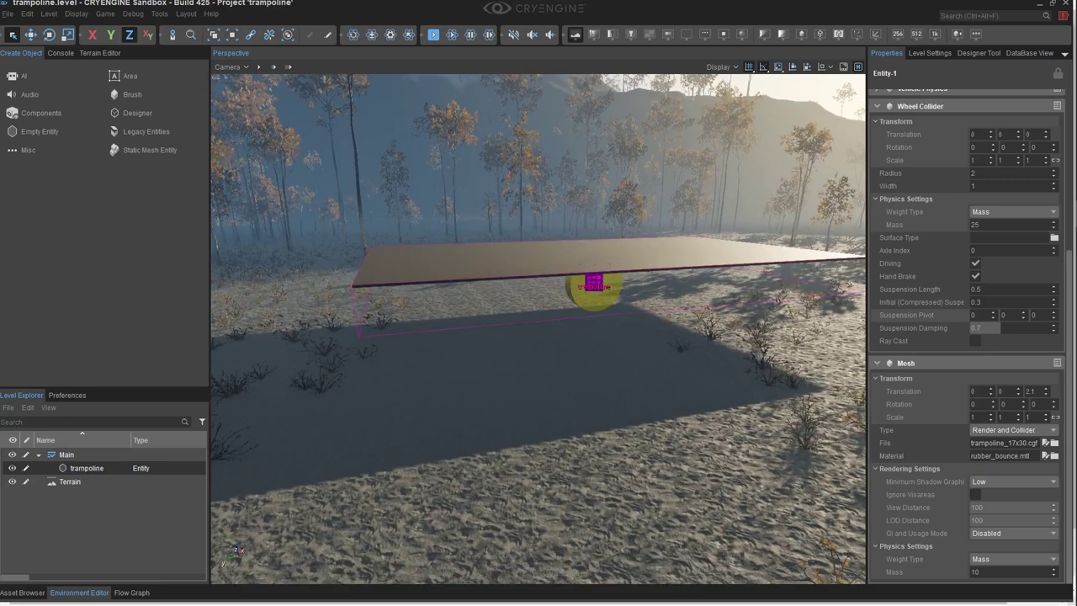